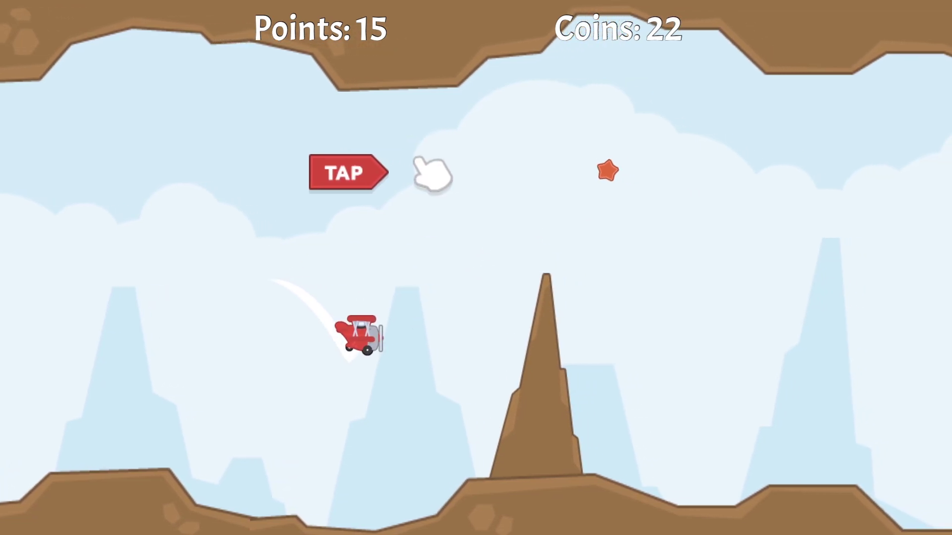
key("space")
key("space")
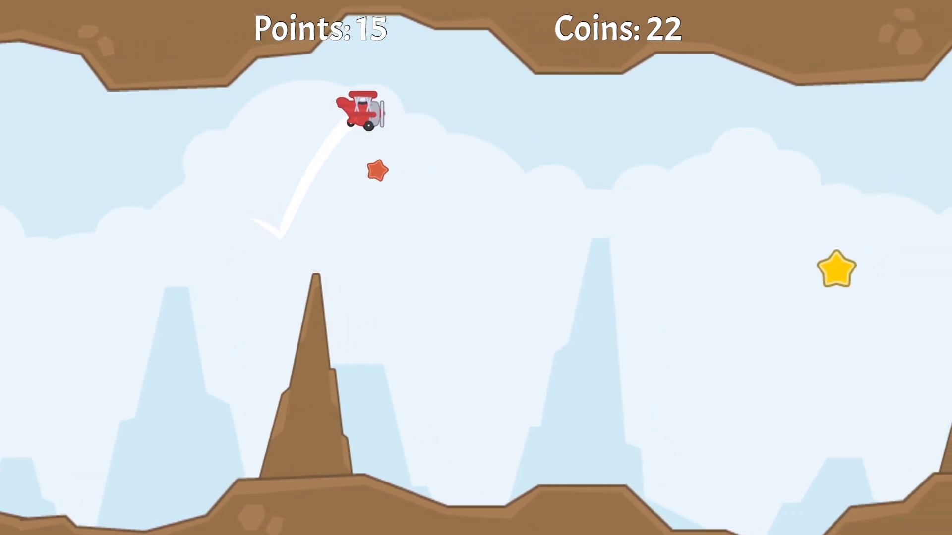
key("space")
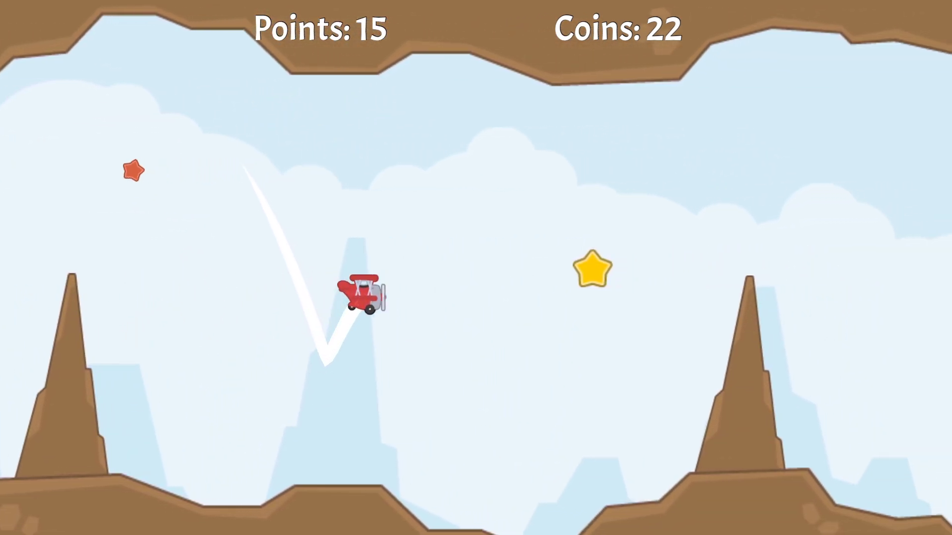
key("space")
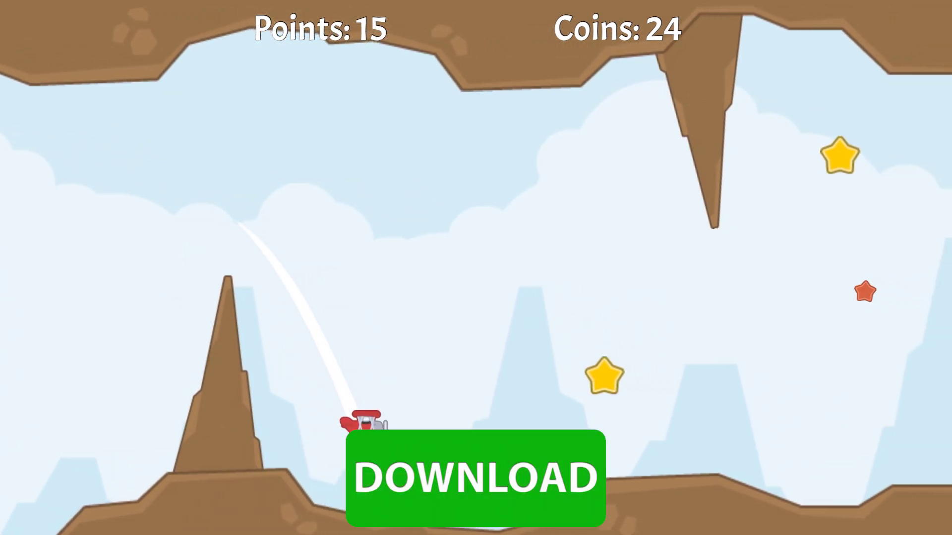
key("space")
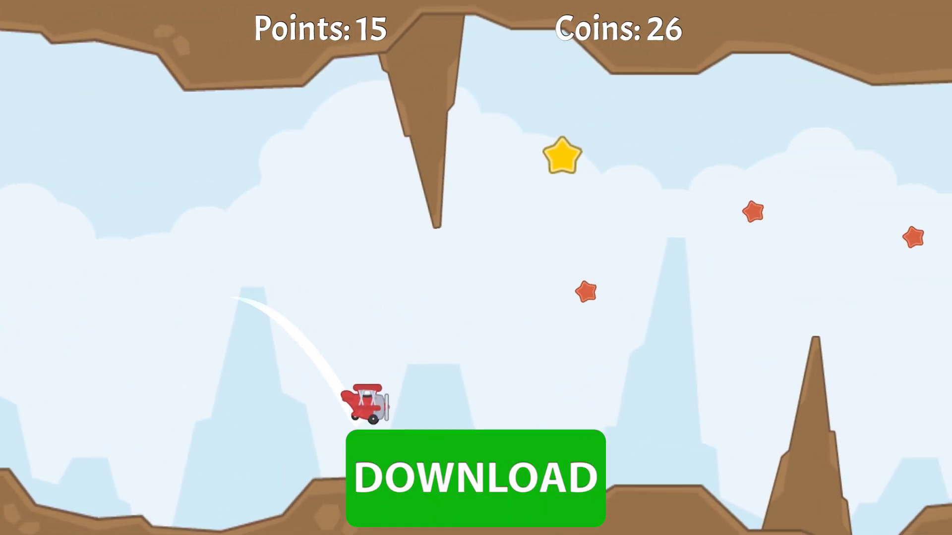
key("space")
key("space")
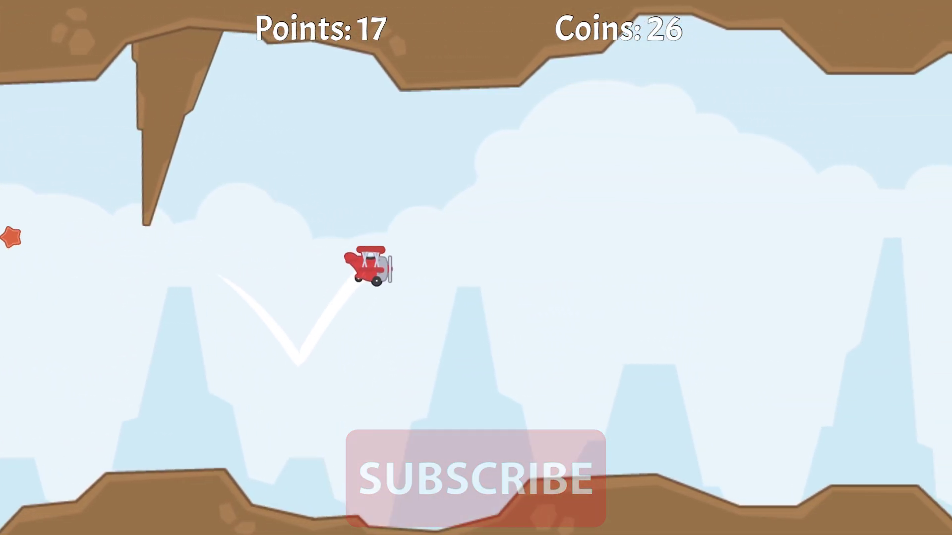
key("space")
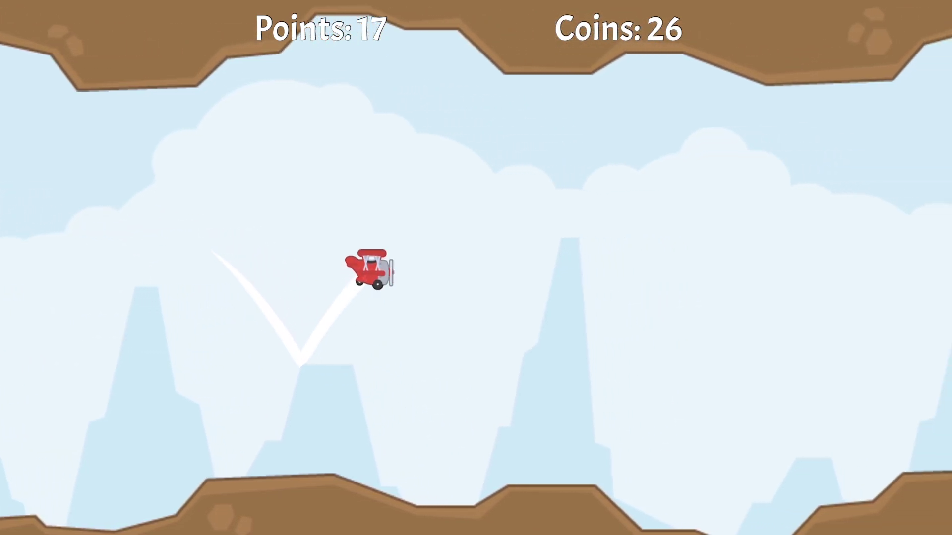
key("space")
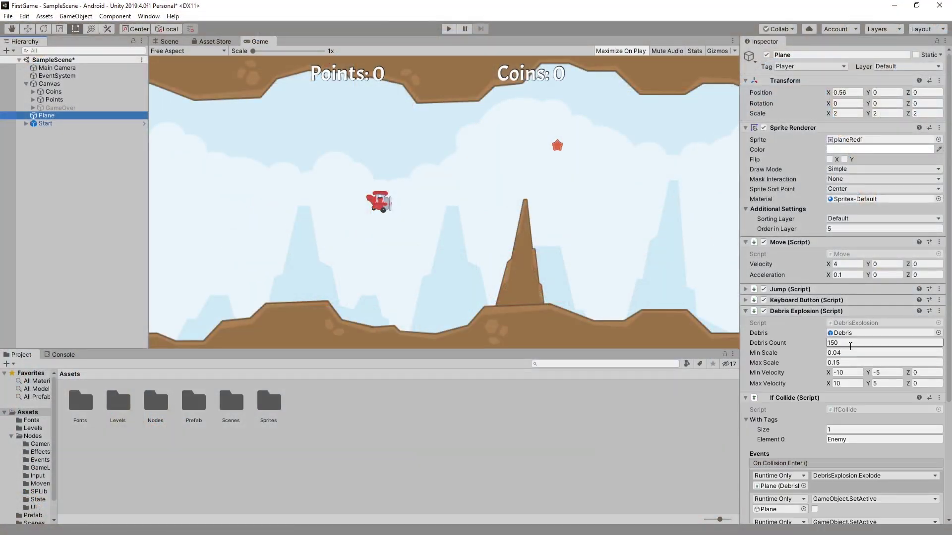
Step: Set the Plane's Debris Explosion debris count to 1500, then play-test the crash and stop the game
left_click(850, 343)
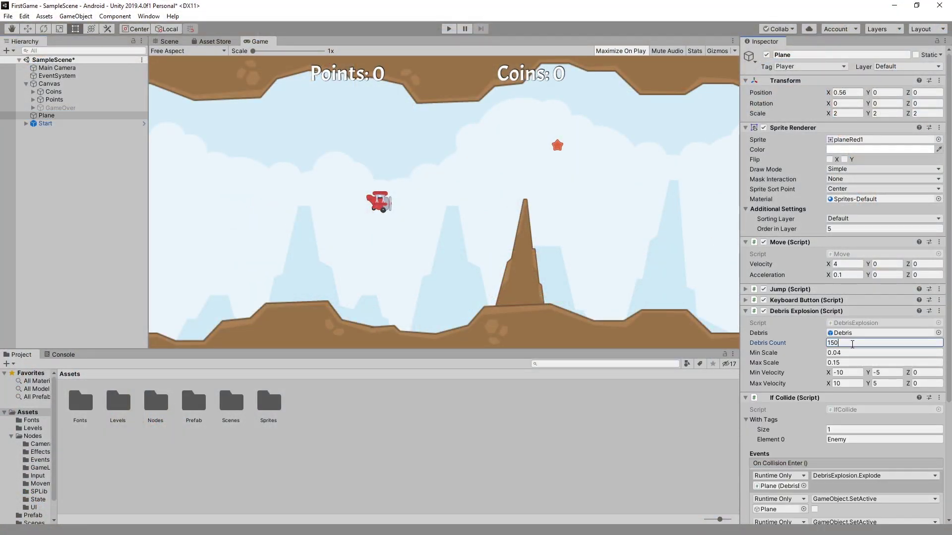
type("1500")
left_click(449, 28)
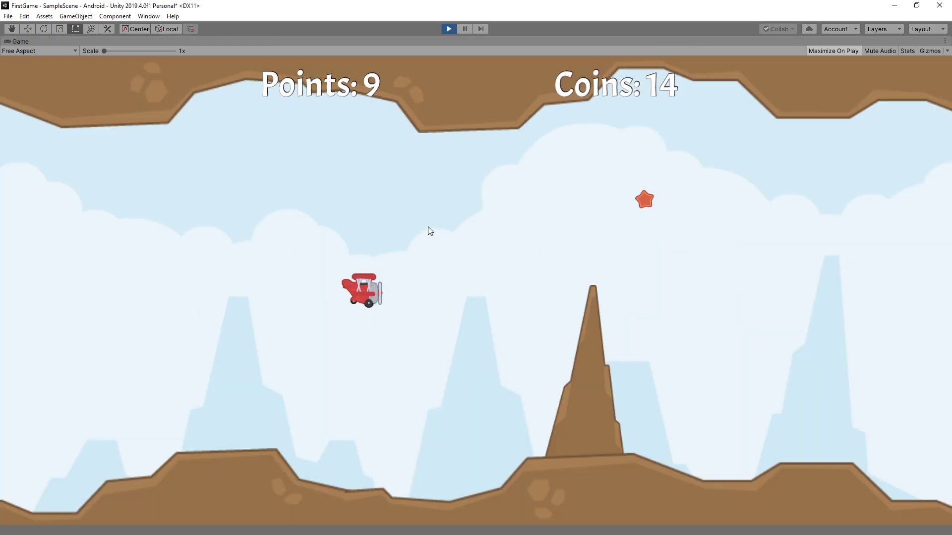
left_click(427, 227)
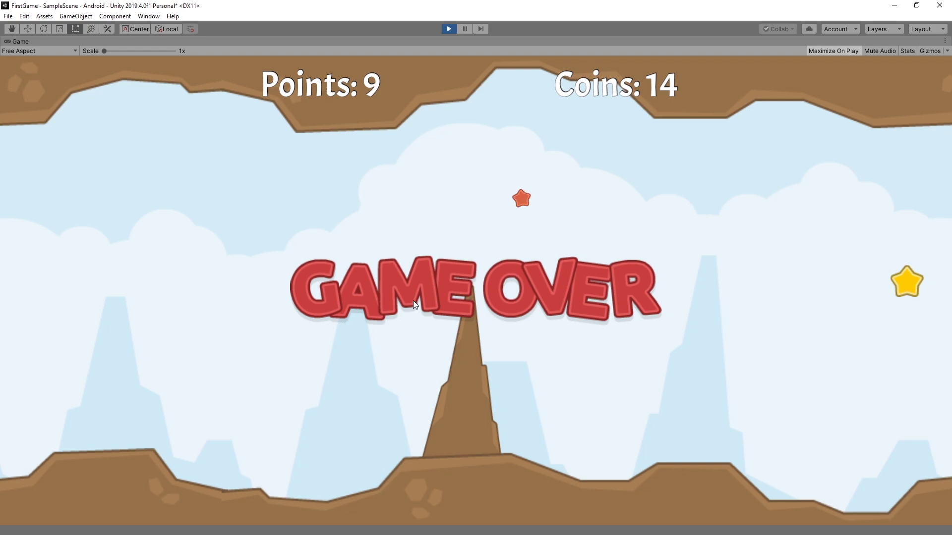
key("ctrl+p")
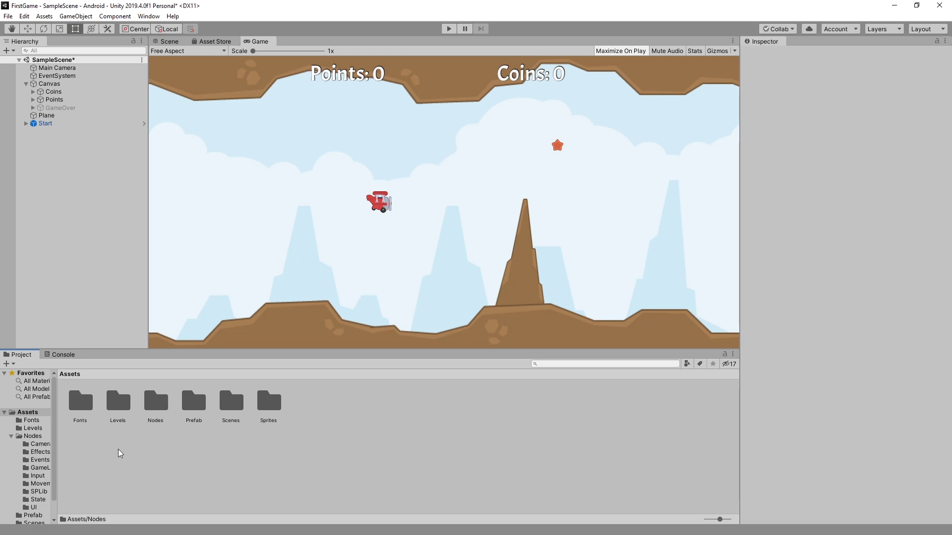
Step: Look through the Part1, Part2, Part3 and Start prefabs in the Levels folder, then return to the sample scene
double_click(117, 402)
key("ctrl+1")
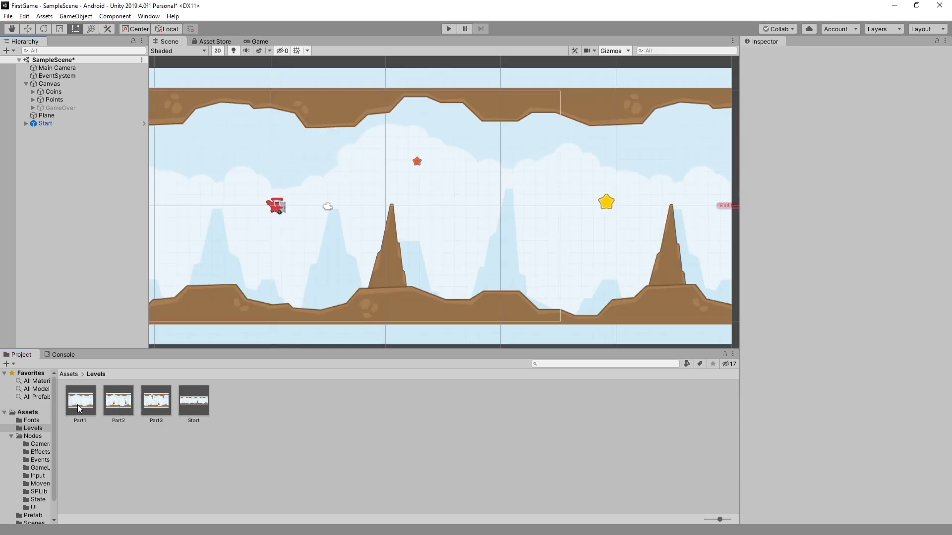
double_click(83, 403)
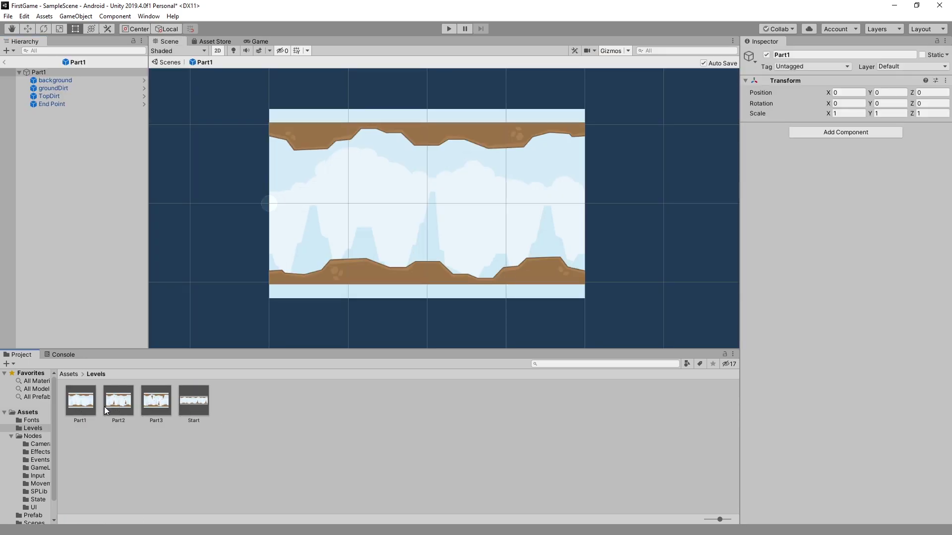
double_click(118, 401)
double_click(157, 402)
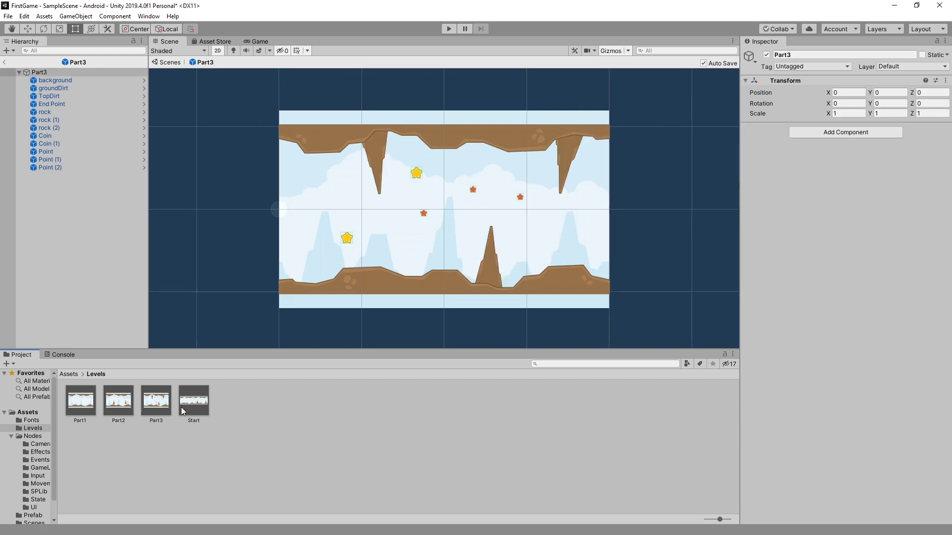
double_click(194, 404)
double_click(156, 401)
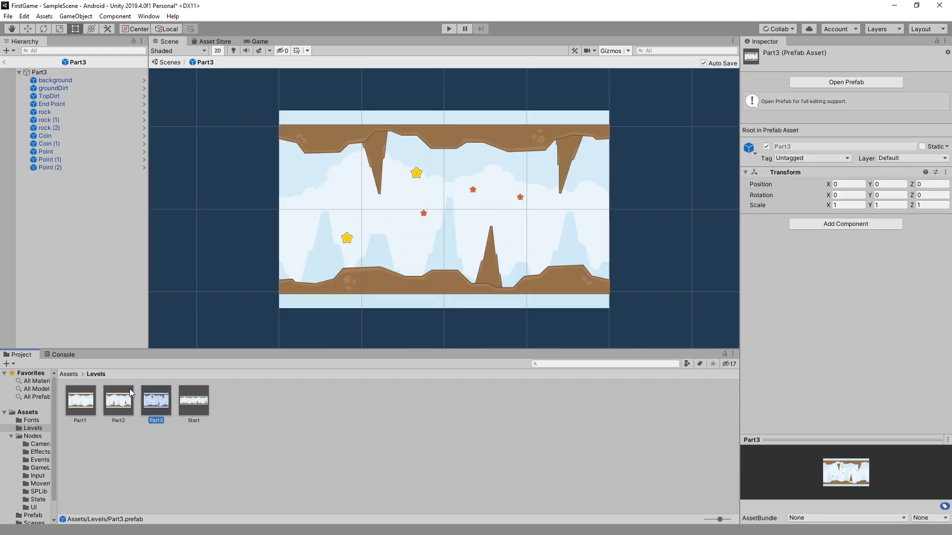
double_click(123, 399)
left_click(4, 63)
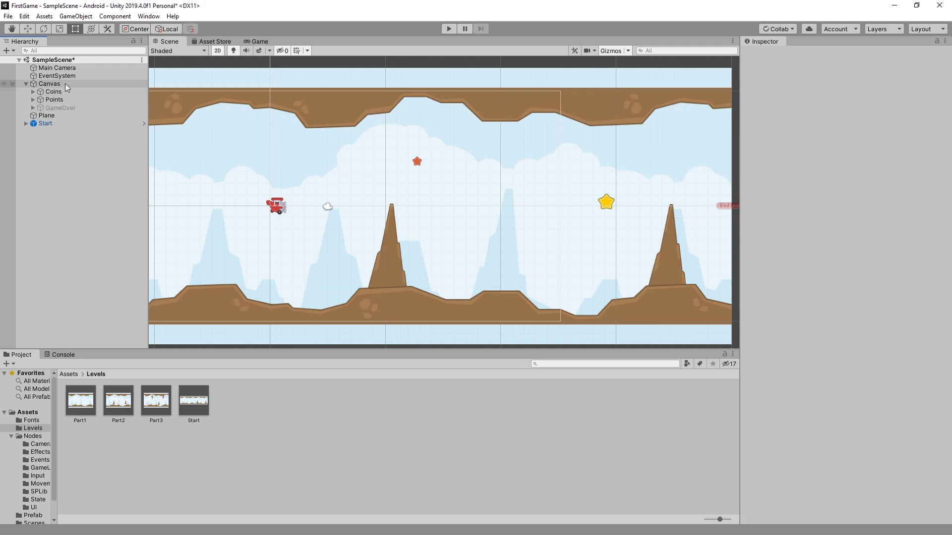
Step: Examine the Main Camera's Load Next script and play-test how level parts are loaded and removed as the plane flies
left_click(58, 67)
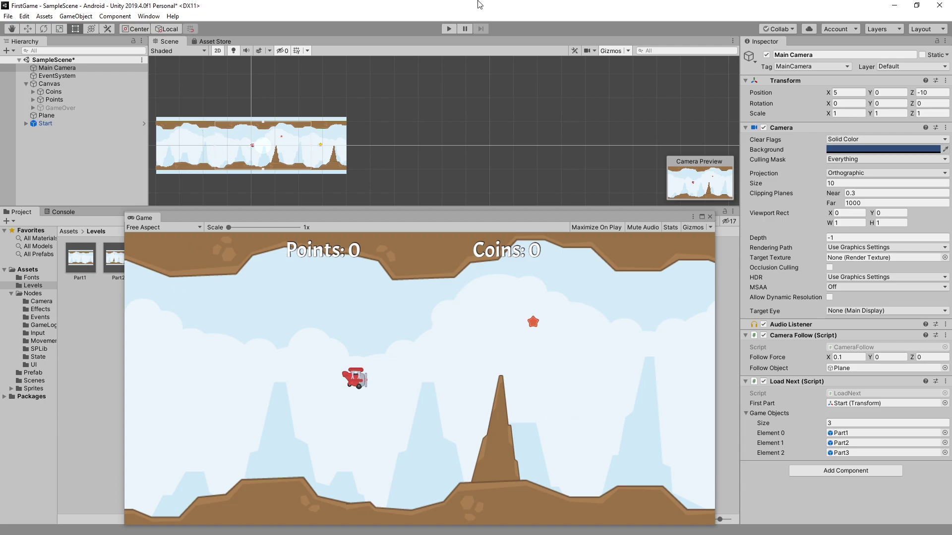
left_click(449, 29)
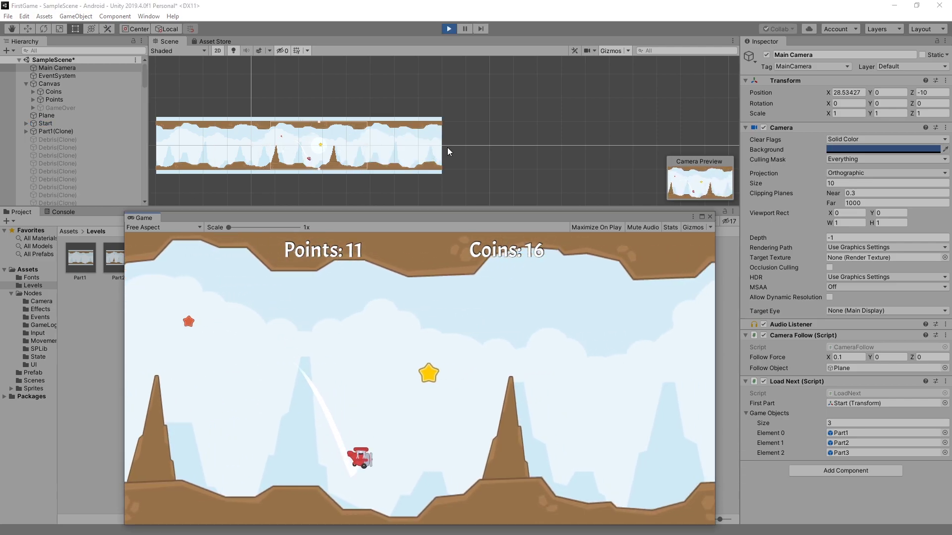
key("space")
key("space")
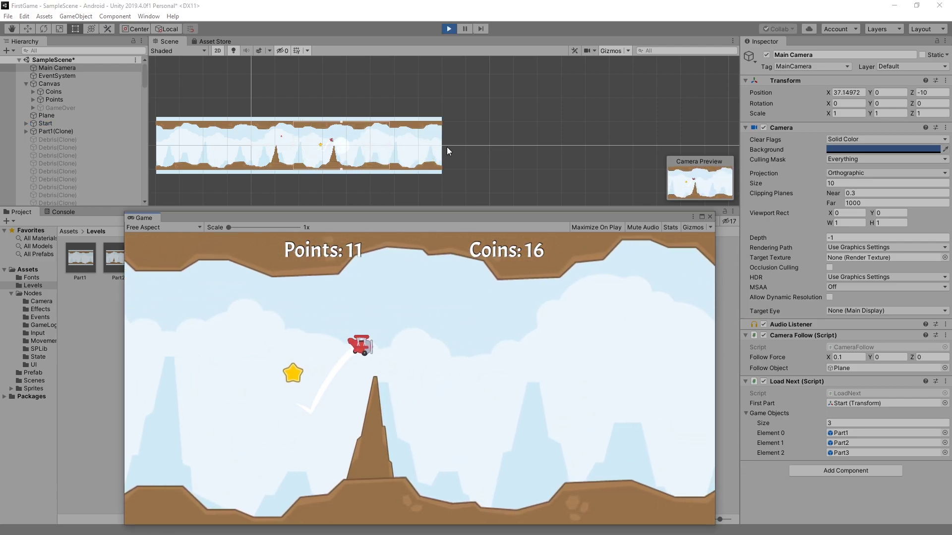
key("space")
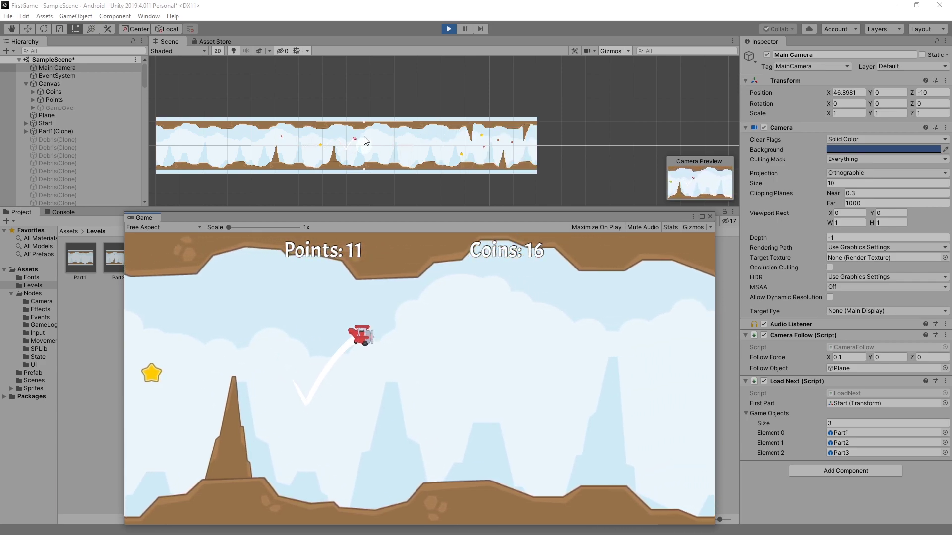
key("space")
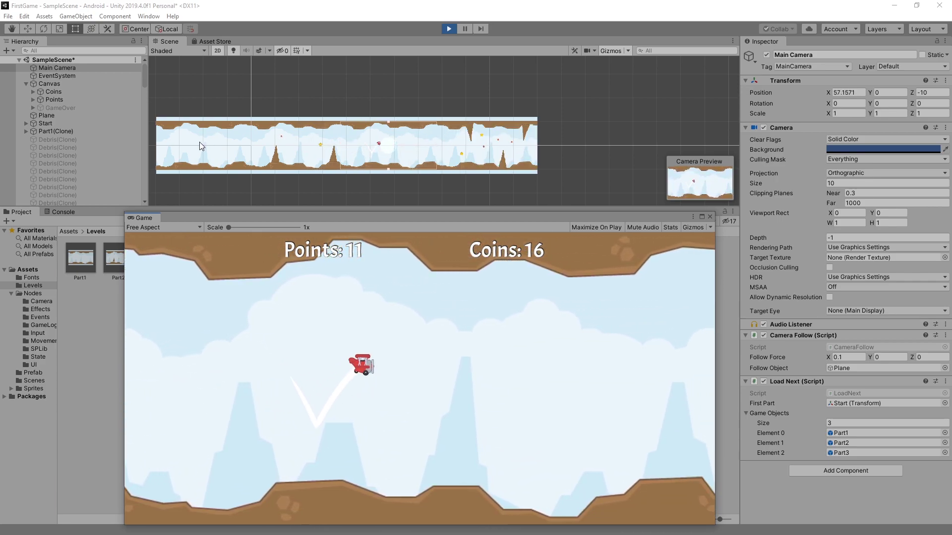
key("space")
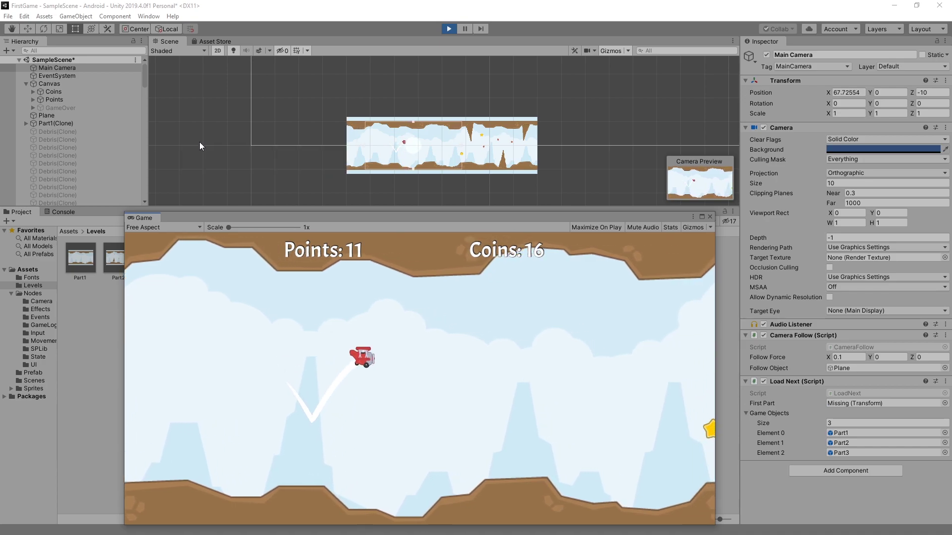
key("space")
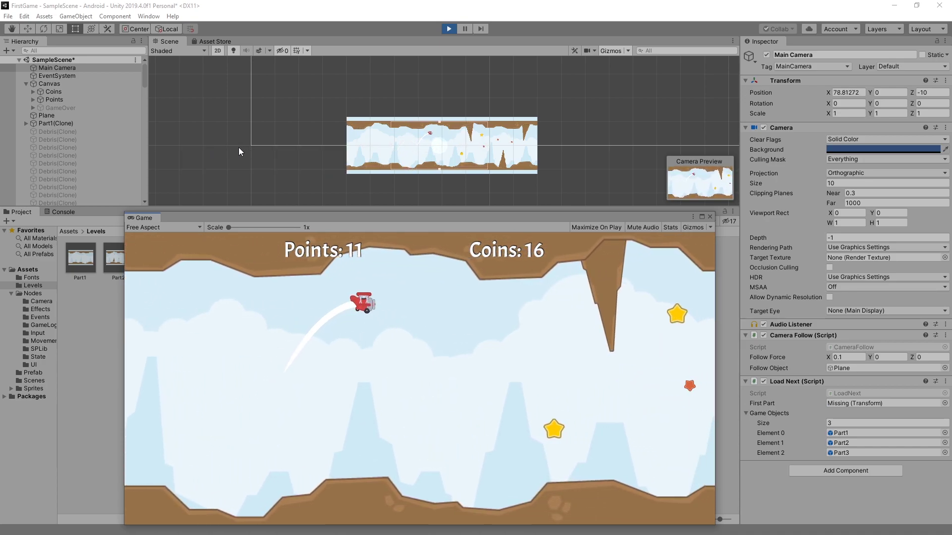
key("space")
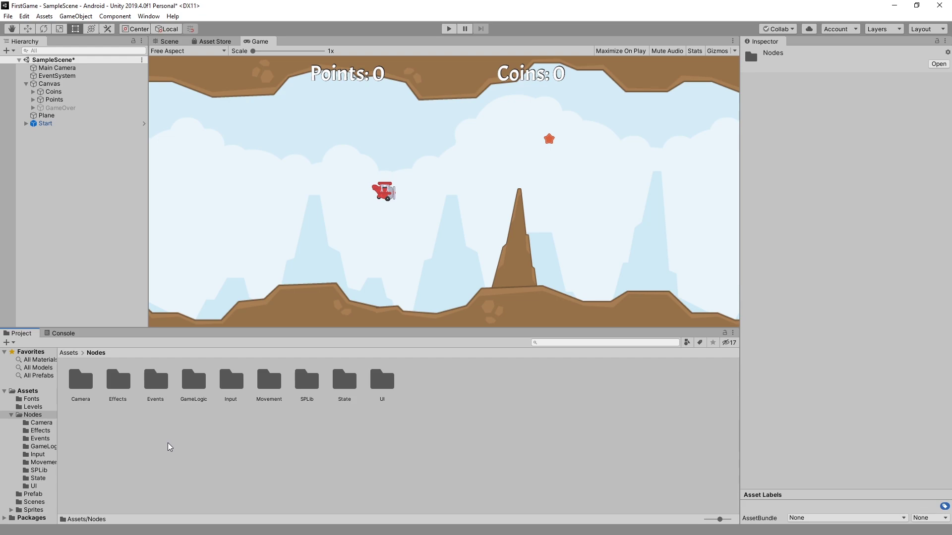
Step: Save the scene and attach the Restart script from the GameLogic folder to the Canvas
key("ctrl+s")
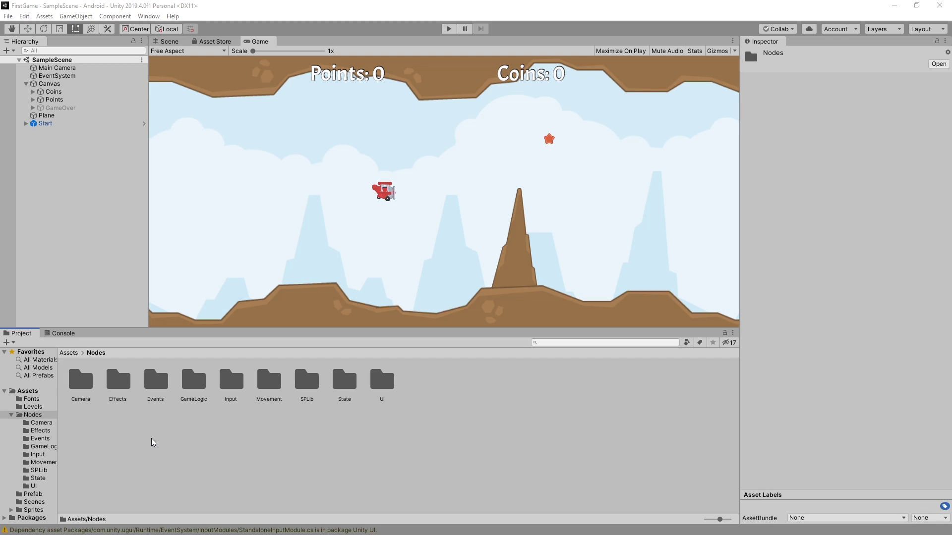
left_click(154, 441)
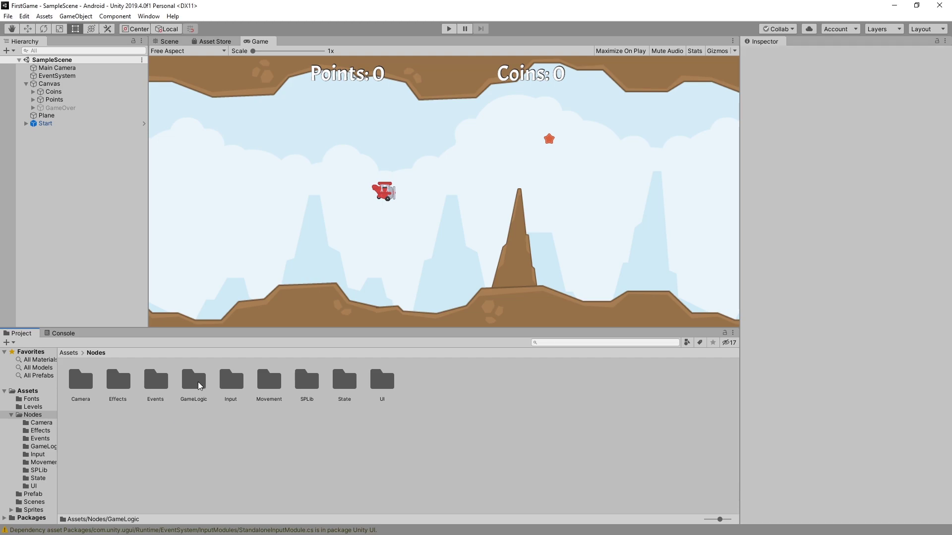
double_click(200, 386)
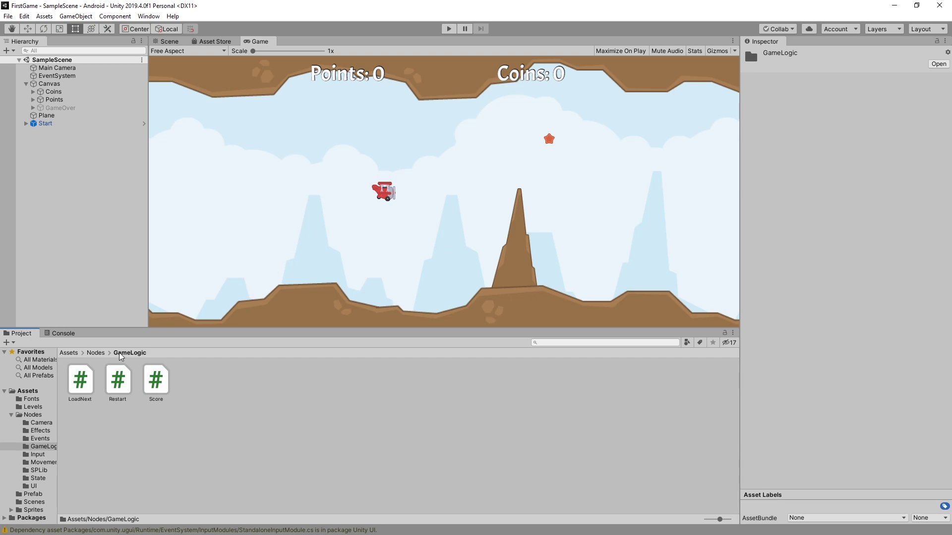
left_click(49, 84)
left_click_drag(117, 379, 799, 392)
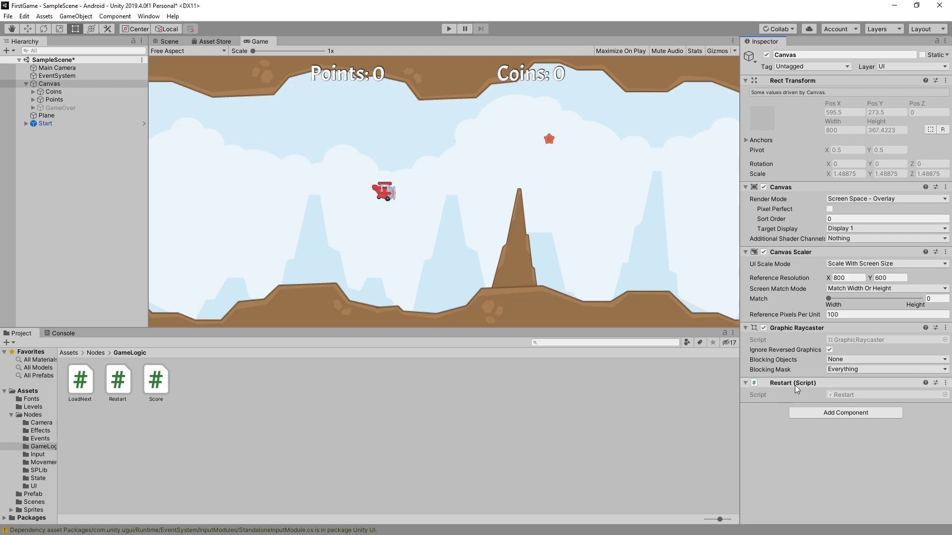
Step: Activate the GameOver object under the Canvas to preview it in the game view
left_click(61, 107)
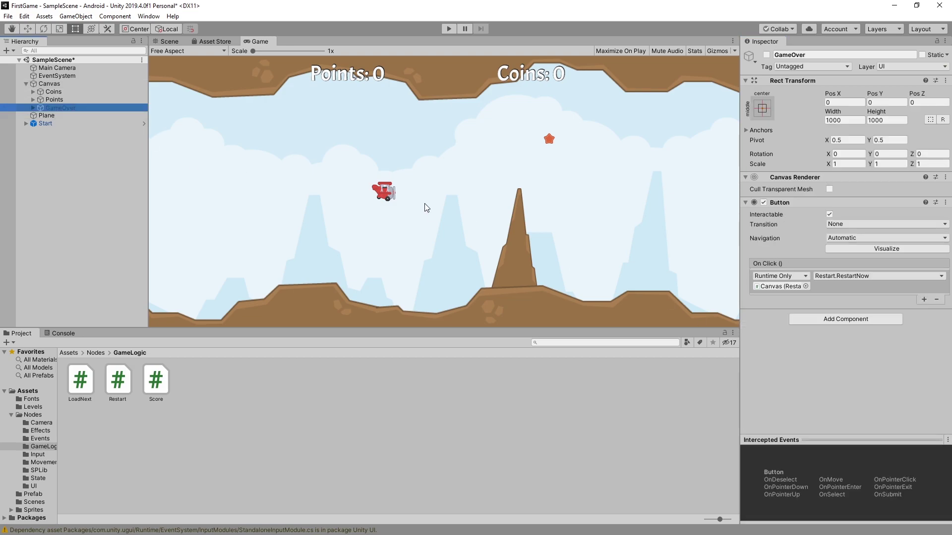
left_click(766, 55)
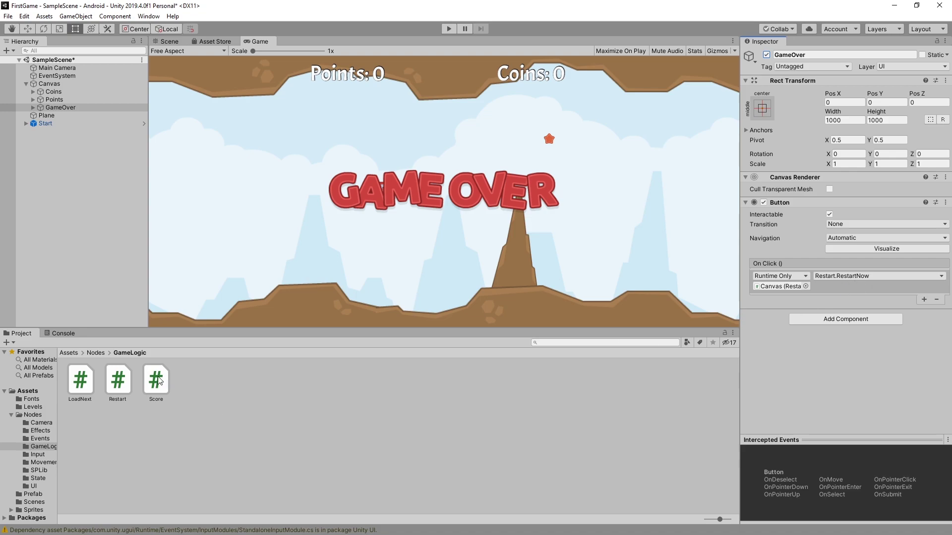
left_click(93, 161)
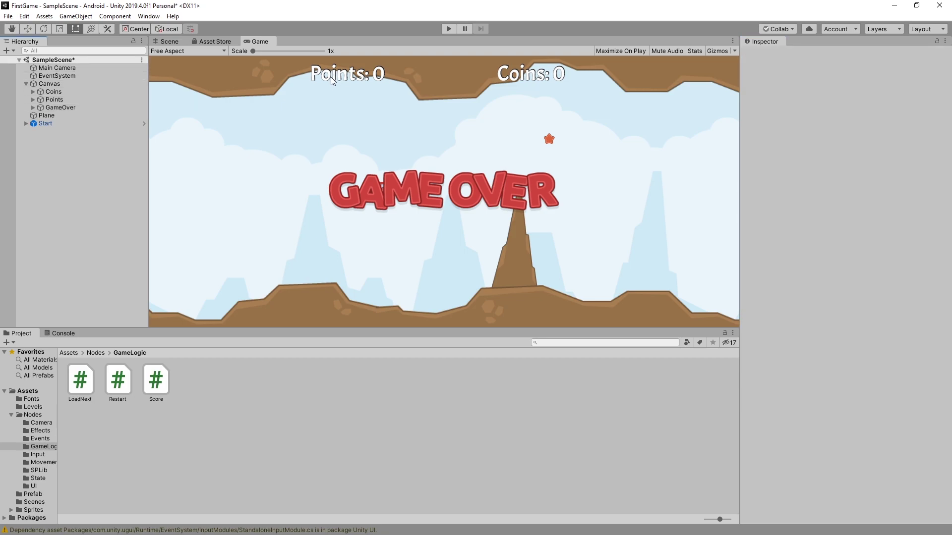
Step: Play-test the scene by flying the plane past the rocks to check the game-over and restart behaviour
key("ctrl+p")
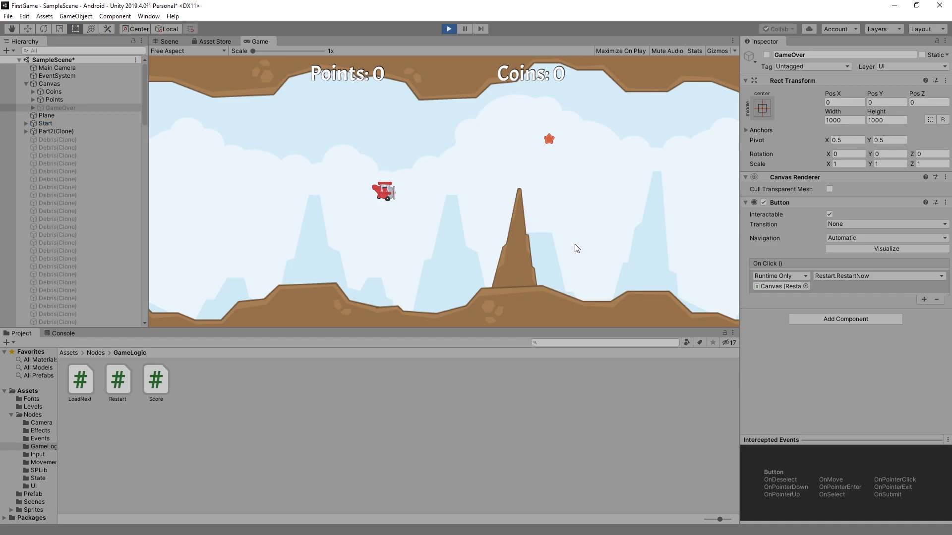
left_click(574, 242)
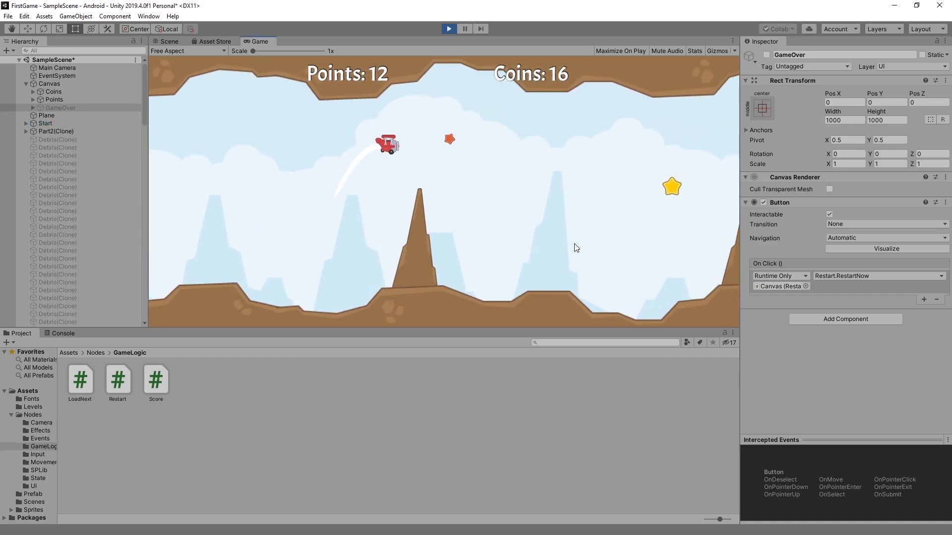
left_click(574, 244)
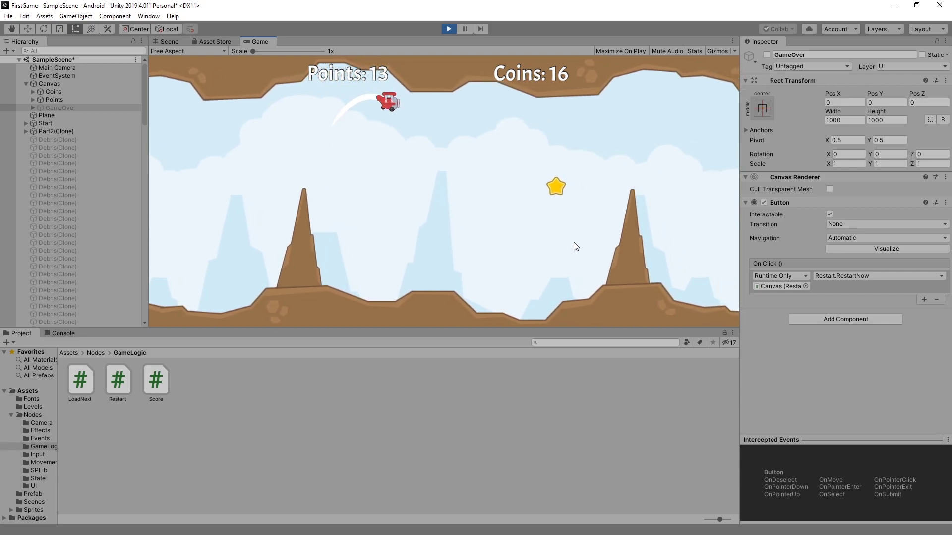
left_click(574, 245)
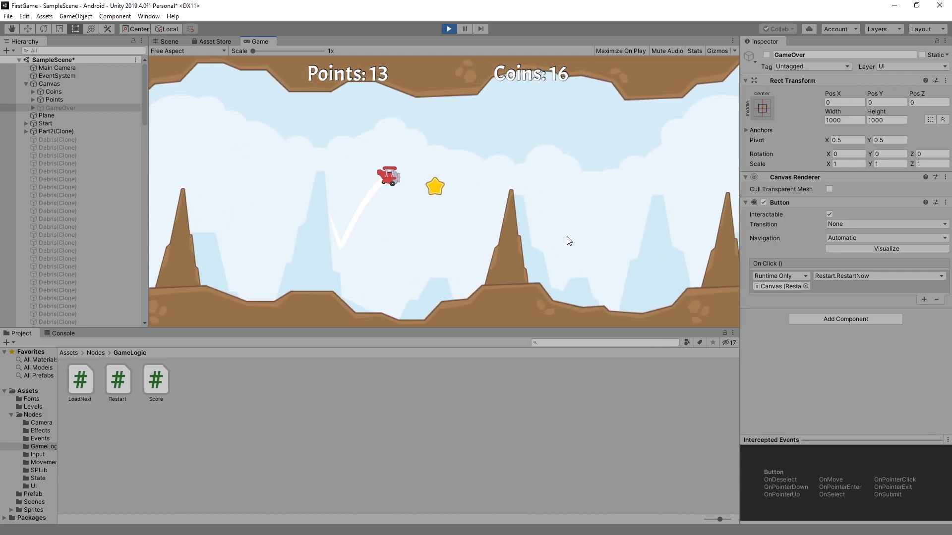
left_click(555, 232)
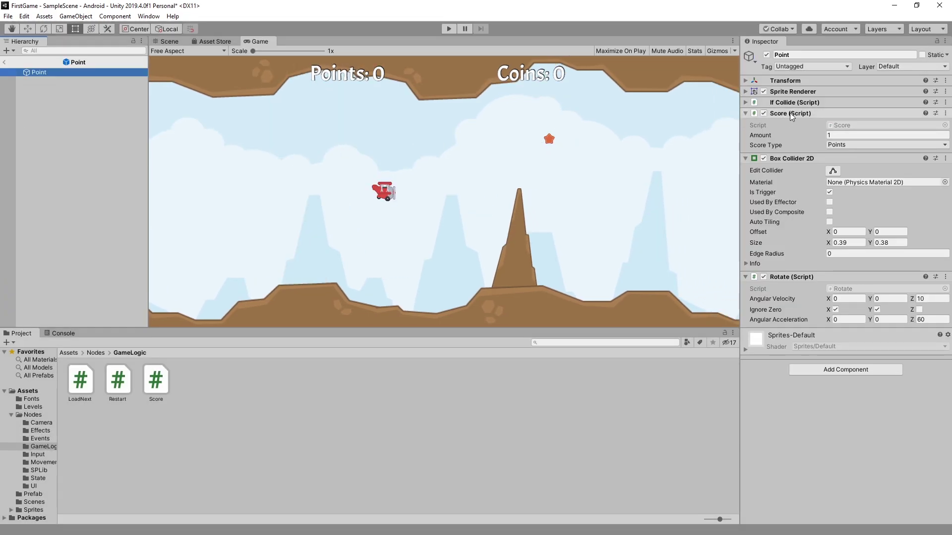
Step: Examine the Score script on the Point prefab and its available Score Type options
left_click(776, 145)
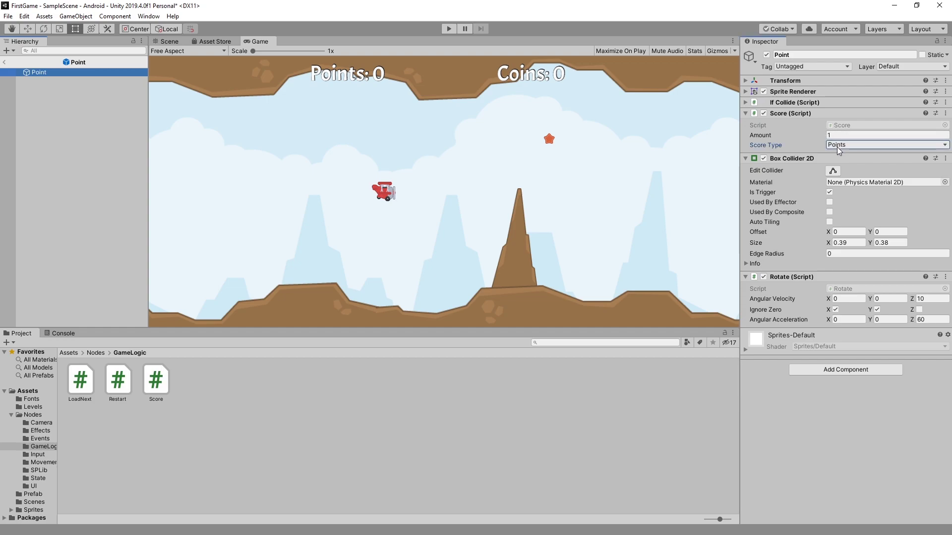
left_click(838, 146)
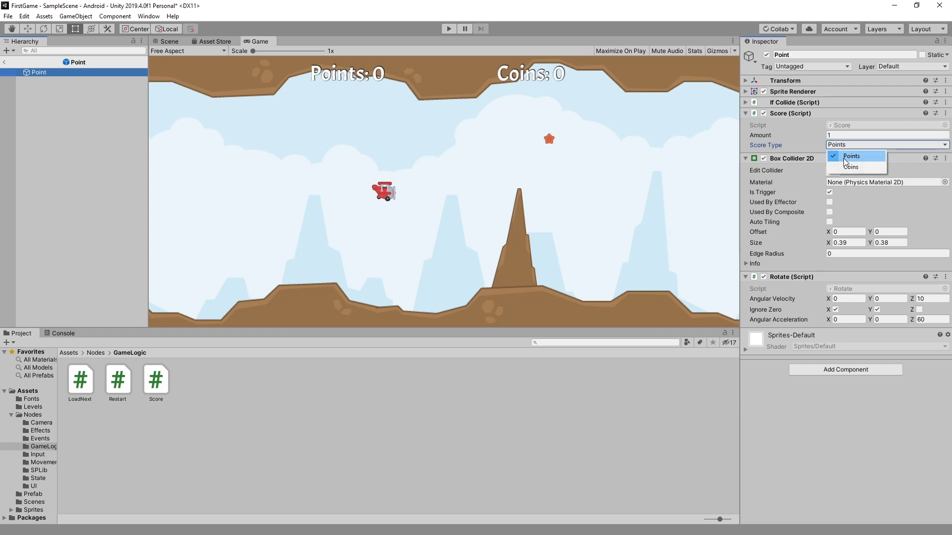
left_click(219, 384)
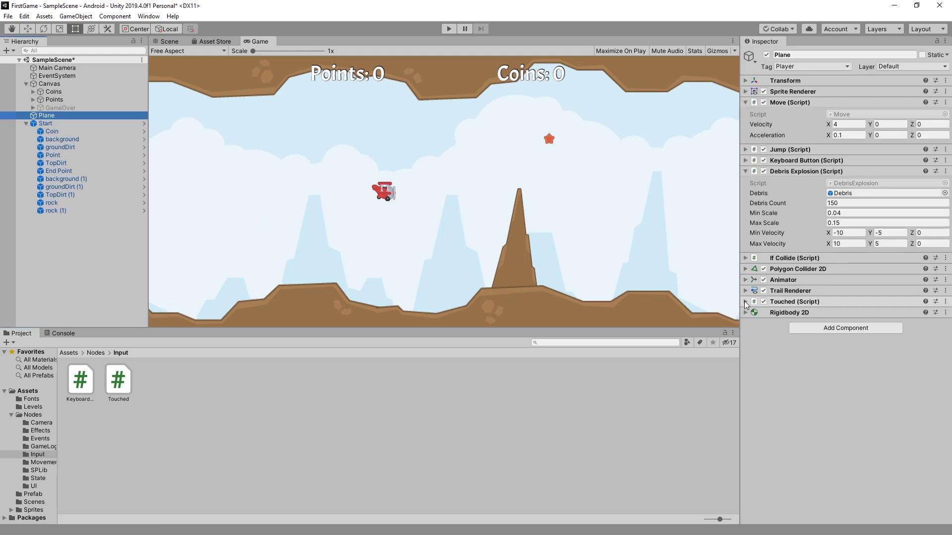
Step: Examine the Plane's Touched script, the scripts in the Movement folder and the Point object's Rotate script
left_click(744, 302)
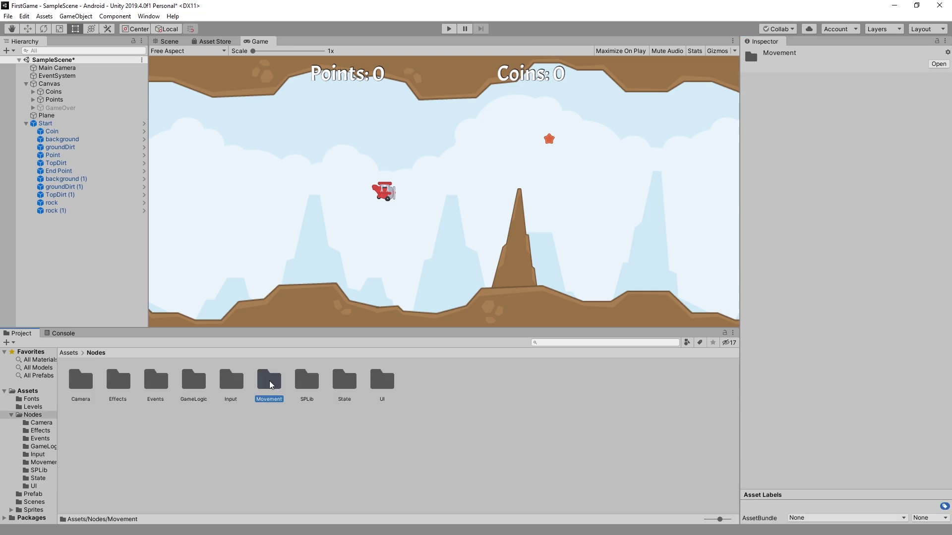
double_click(271, 385)
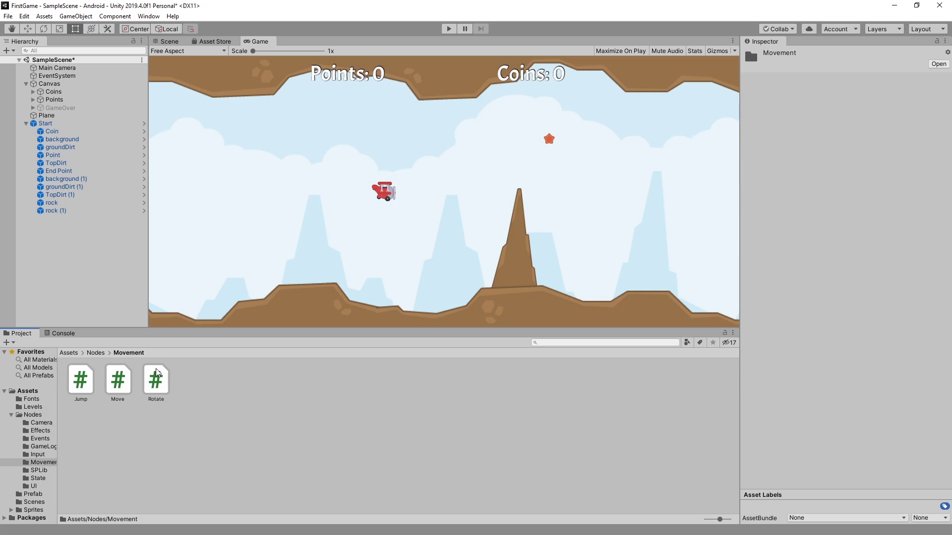
left_click(52, 155)
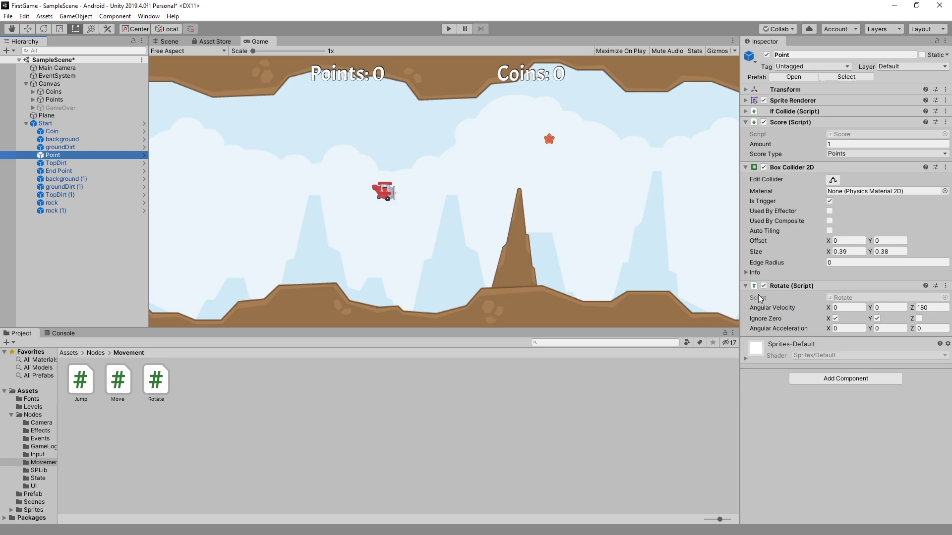
Step: Look through the State and UI script folders inside Nodes
left_click(93, 353)
double_click(344, 383)
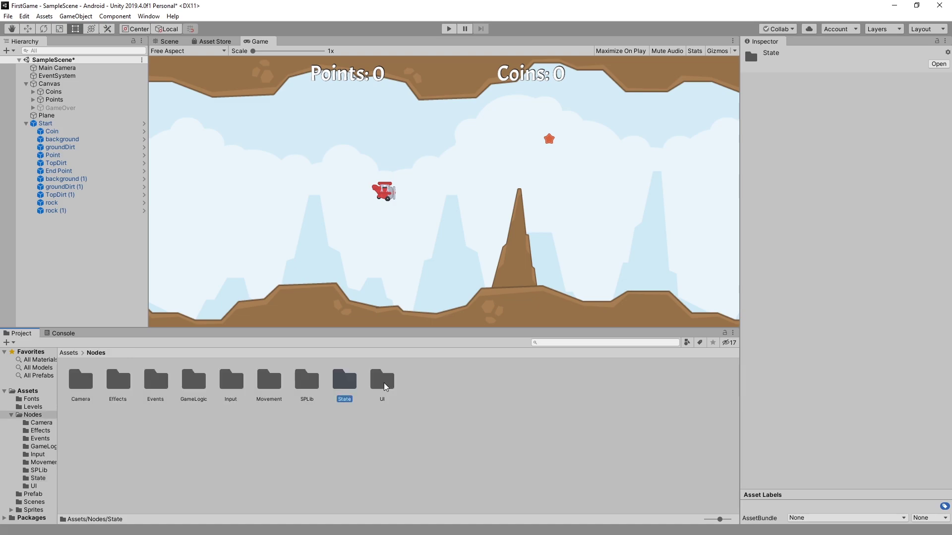
double_click(382, 381)
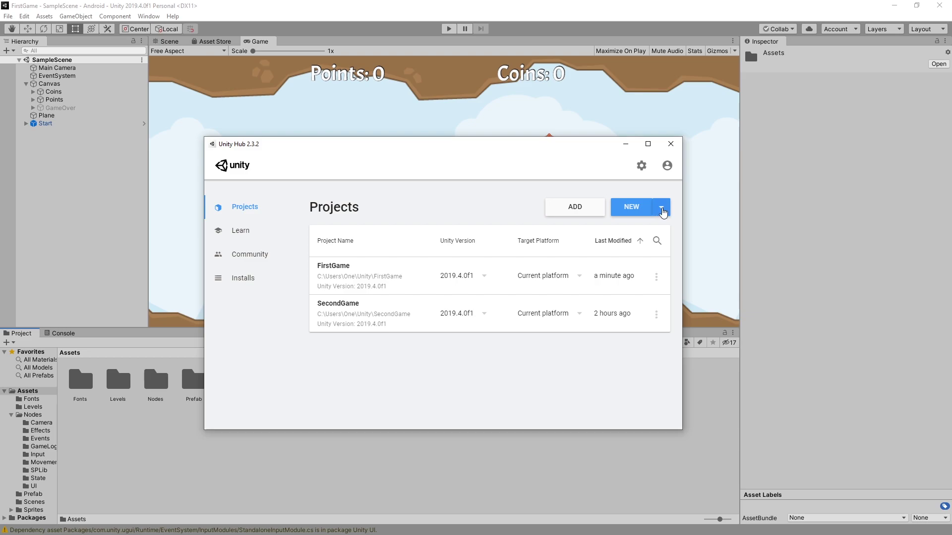
Step: In Unity Hub, create a 2D project named TestNodes with Unity version 2019.4.0f1
left_click(660, 211)
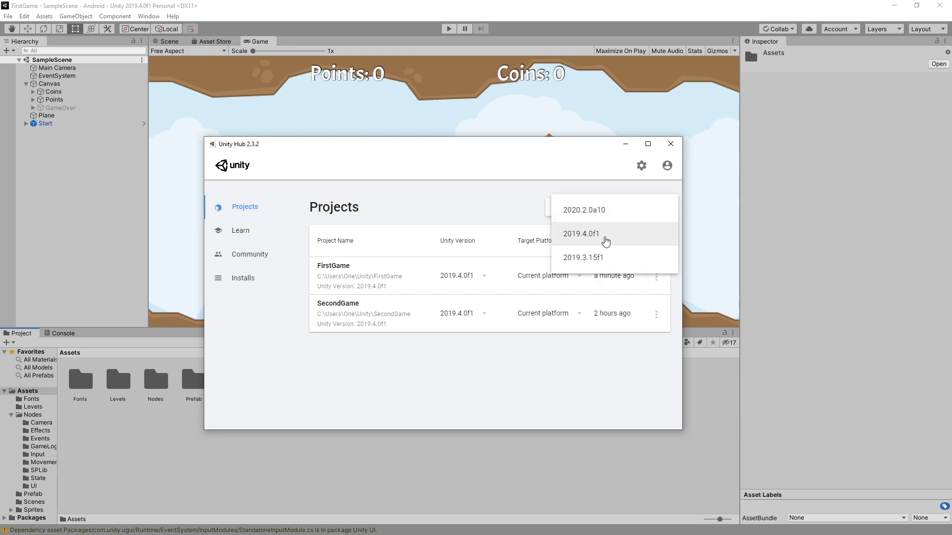
left_click(605, 239)
left_click(287, 267)
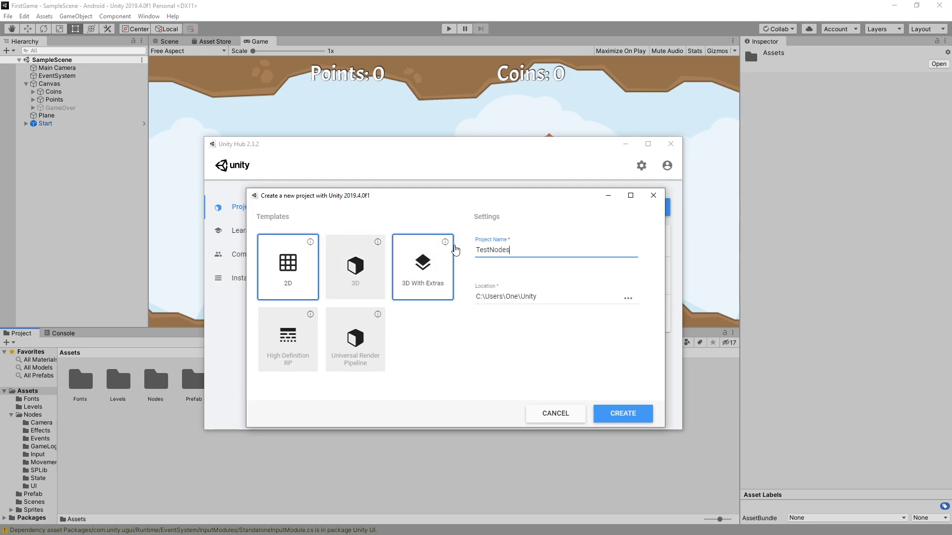
left_click(622, 413)
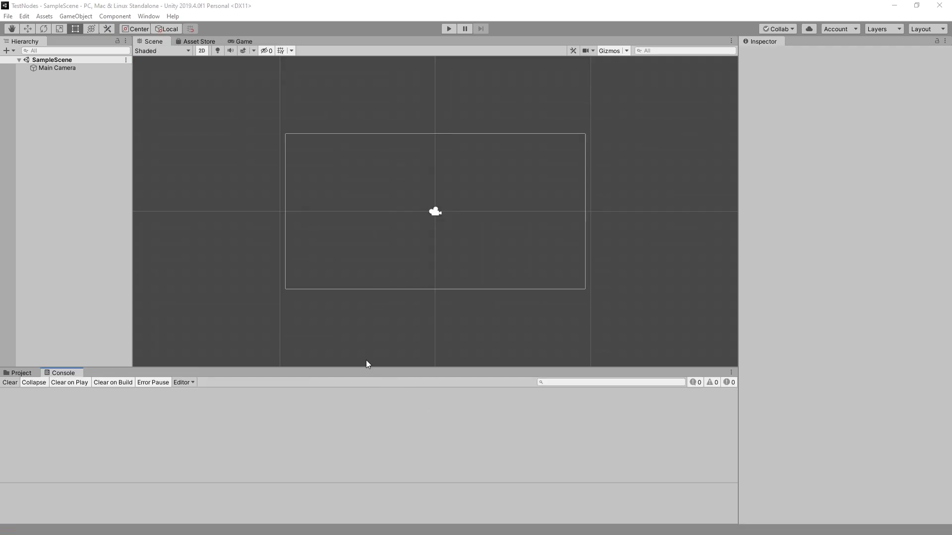
Step: Import the complete SPUnityNodes_v0.2 package into the project's Assets and reload the externally modified sample scene
left_click(21, 374)
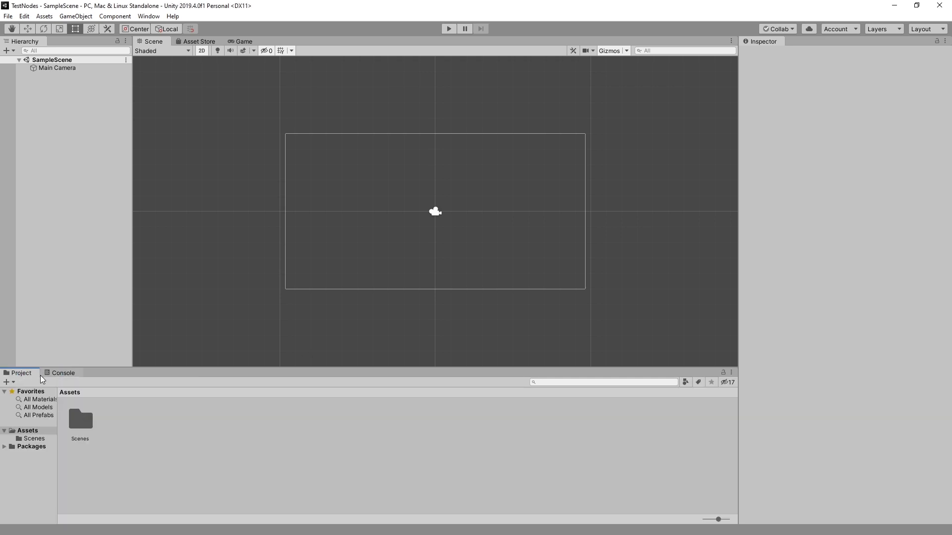
left_click_drag(192, 339, 182, 421)
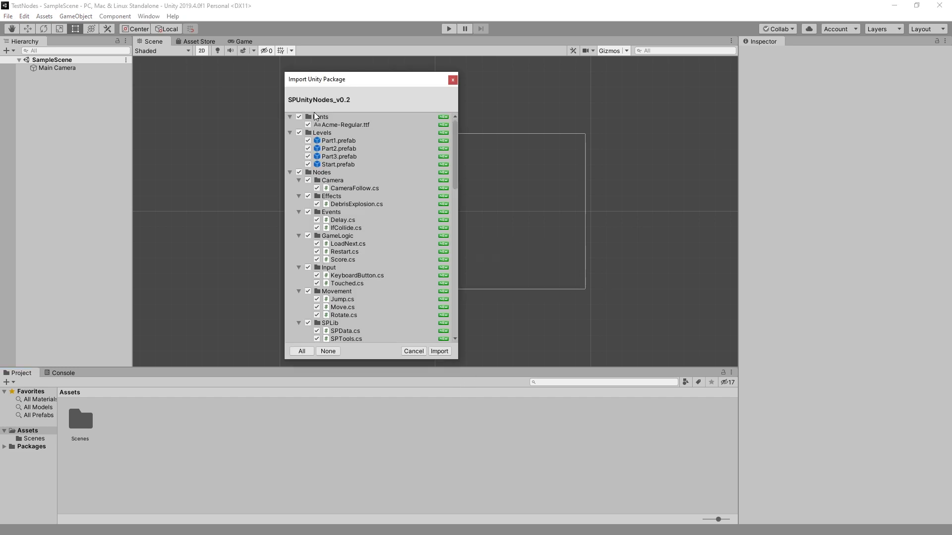
scroll(357, 213, "down", 10)
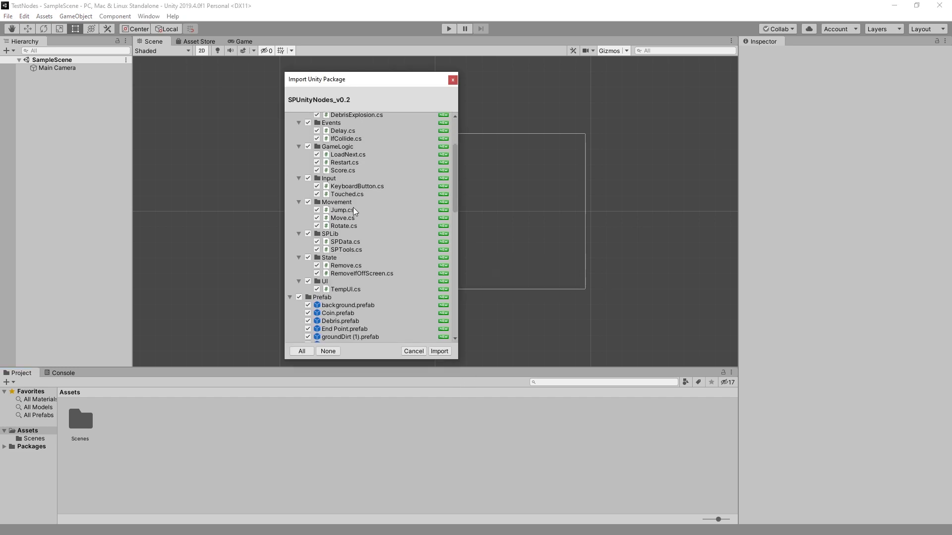
scroll(366, 208, "up", 10)
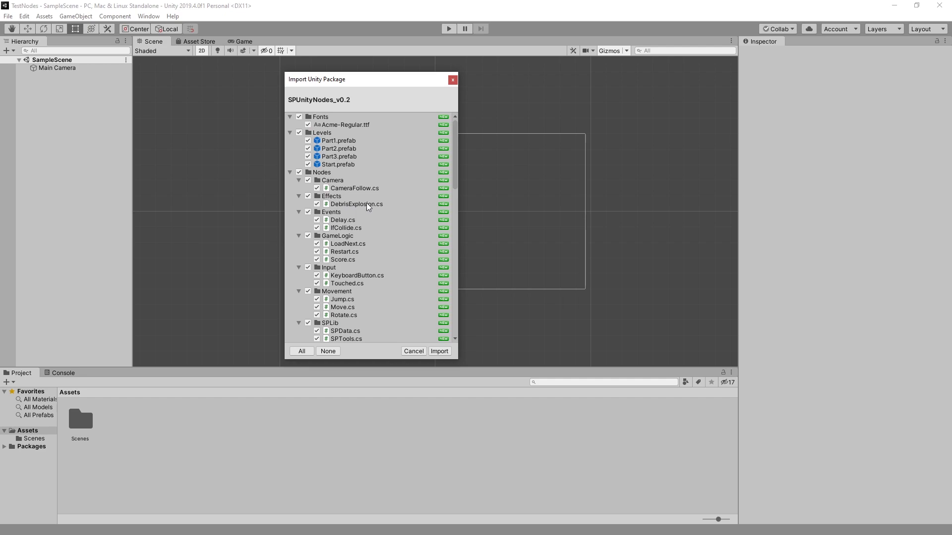
left_click(439, 351)
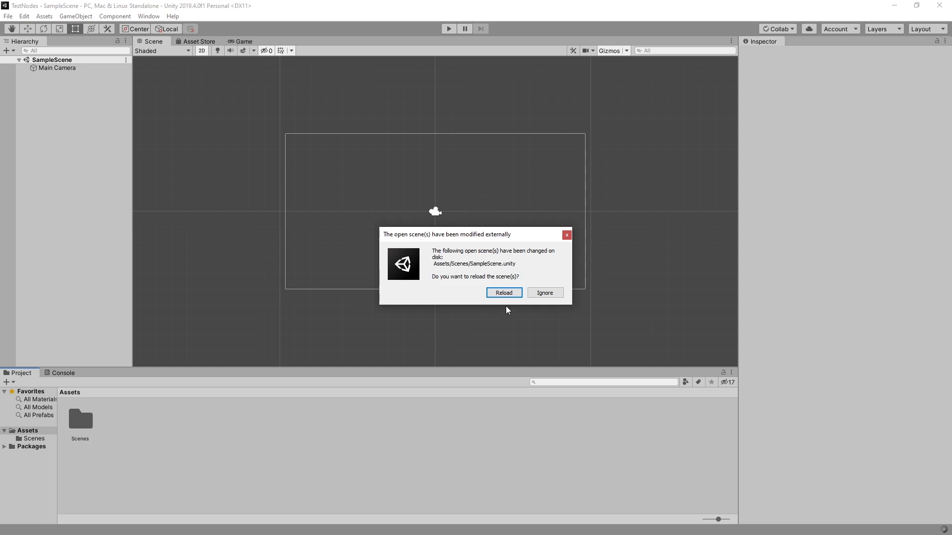
left_click(499, 293)
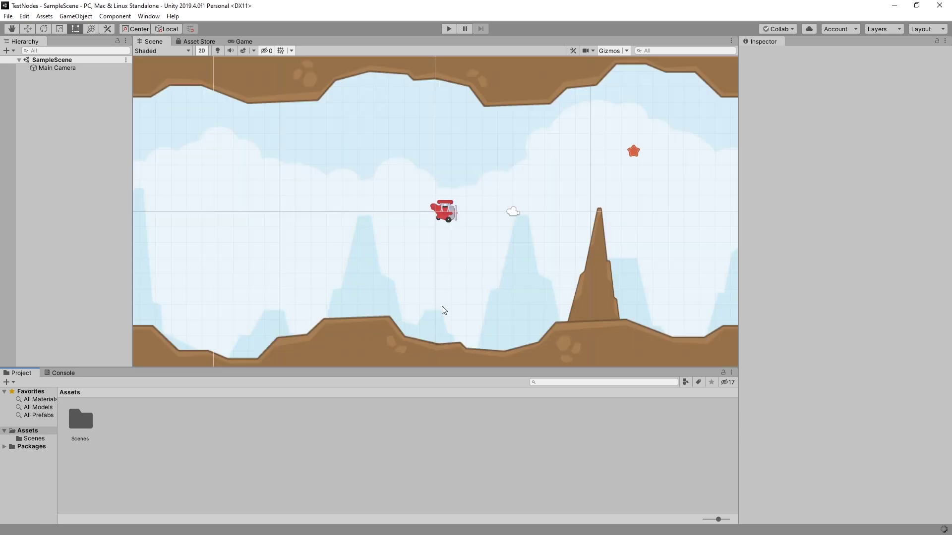
Step: Play-test the imported sample scene in the TestNodes project, flying the plane through points and coins
key("ctrl+p")
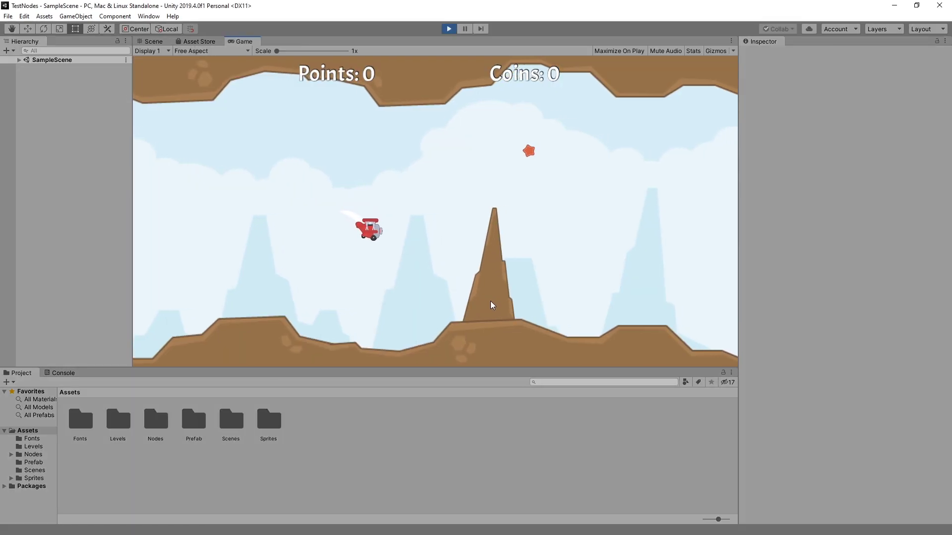
left_click(490, 302)
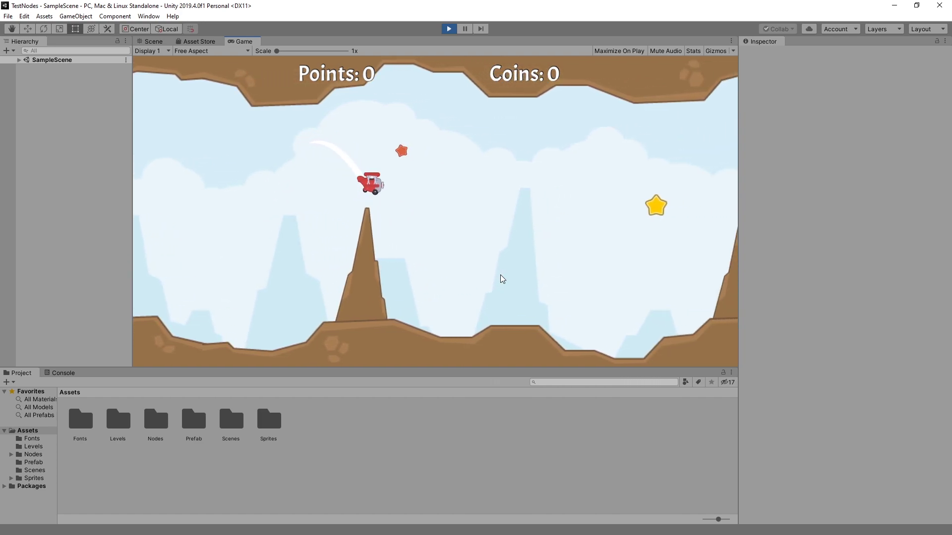
left_click(501, 274)
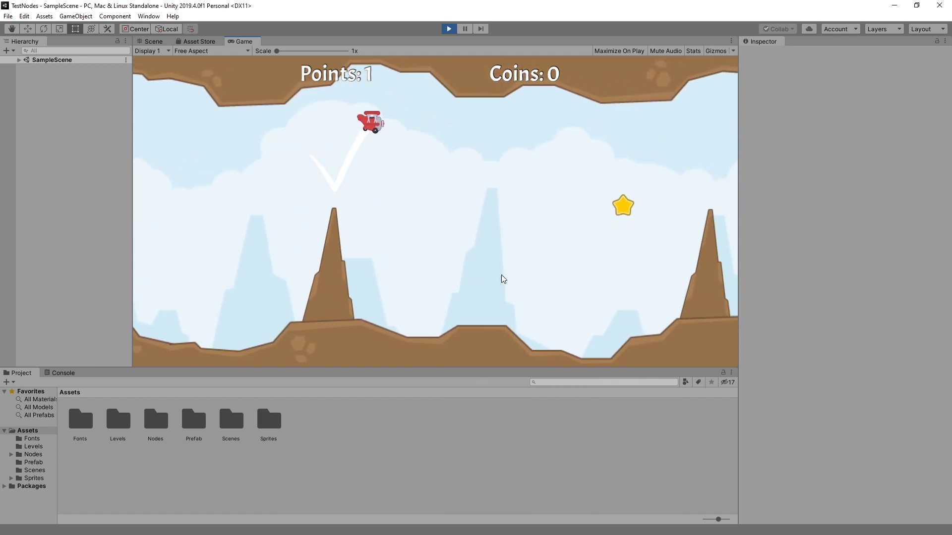
left_click(527, 250)
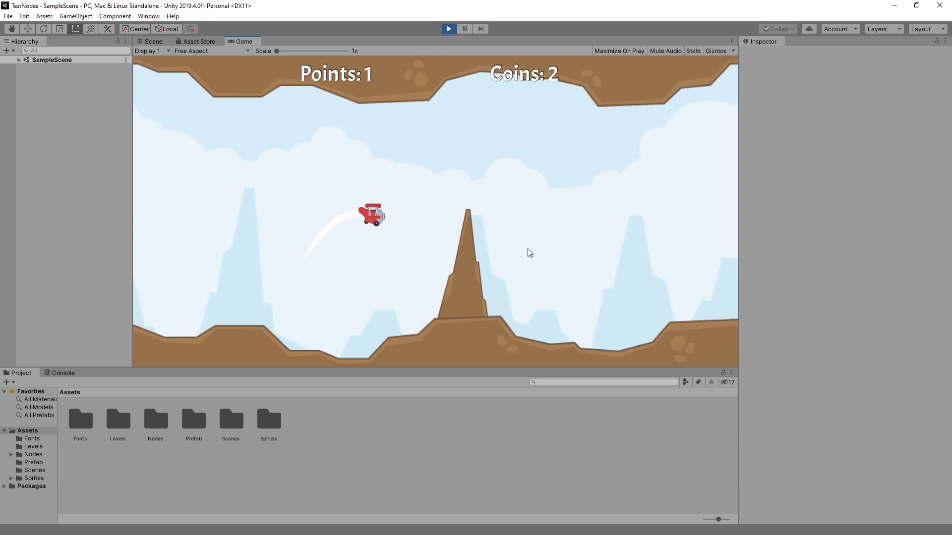
left_click(528, 250)
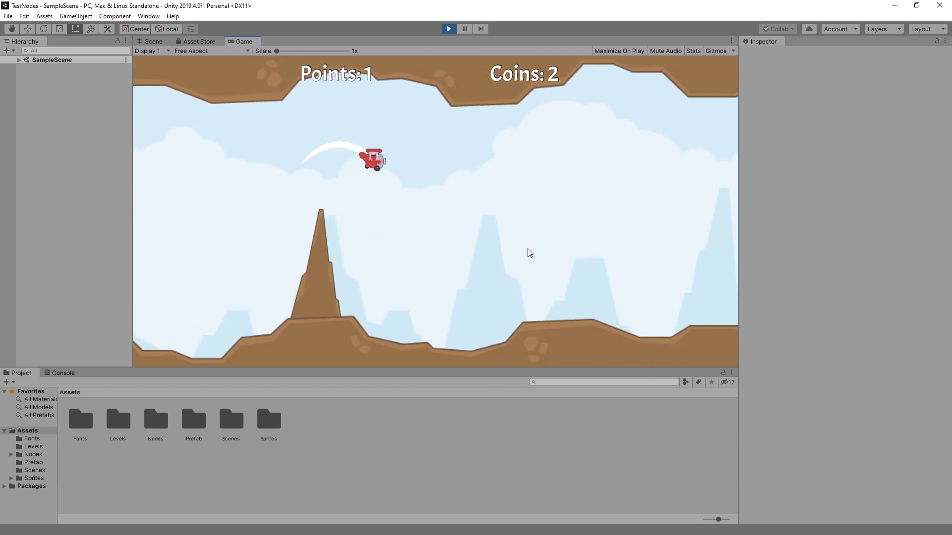
left_click(527, 251)
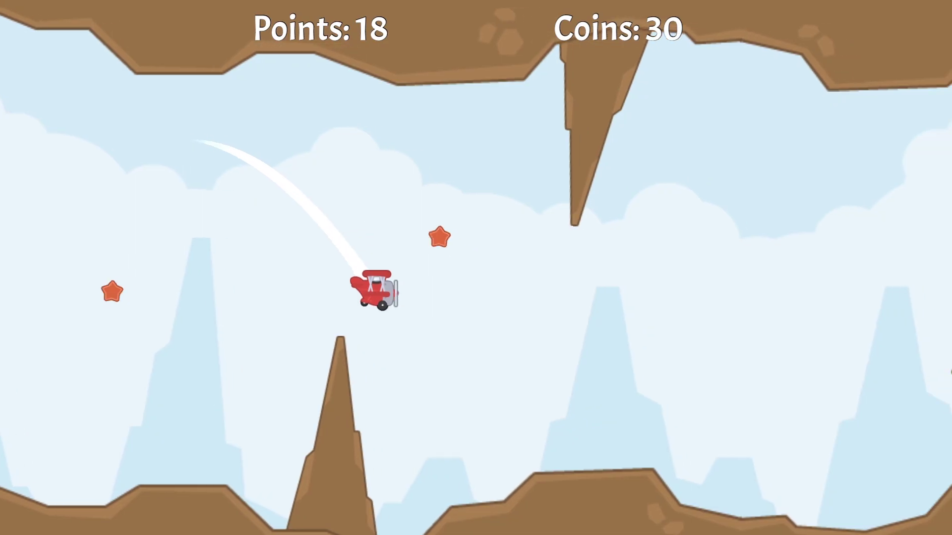
key("space")
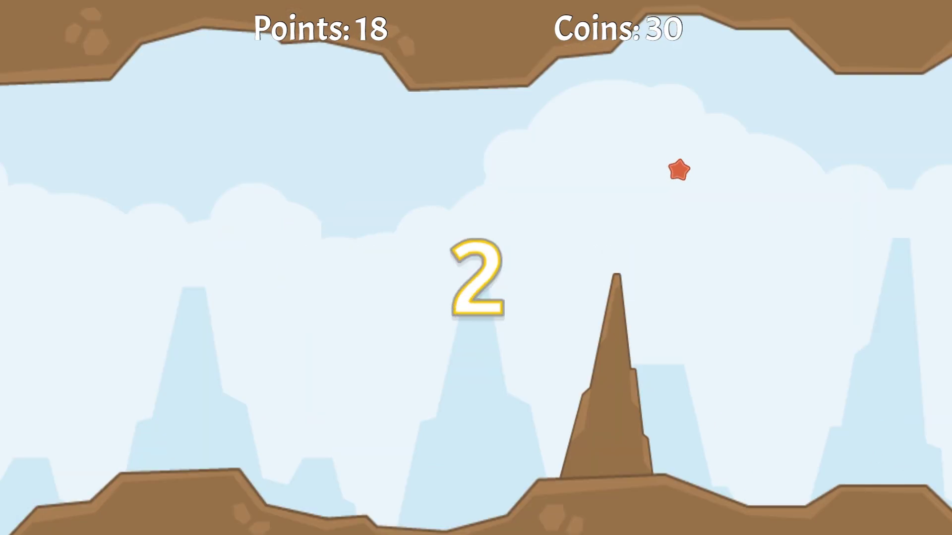
key("space")
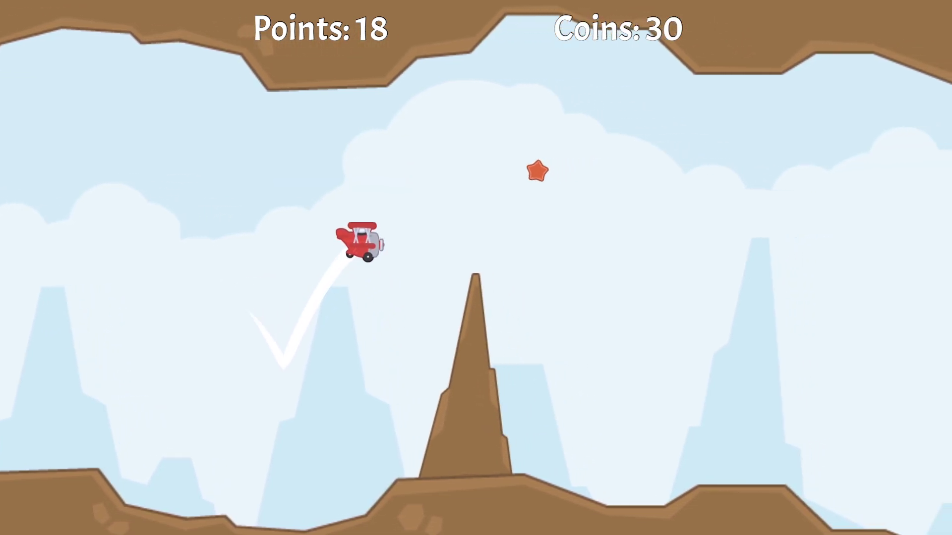
key("space")
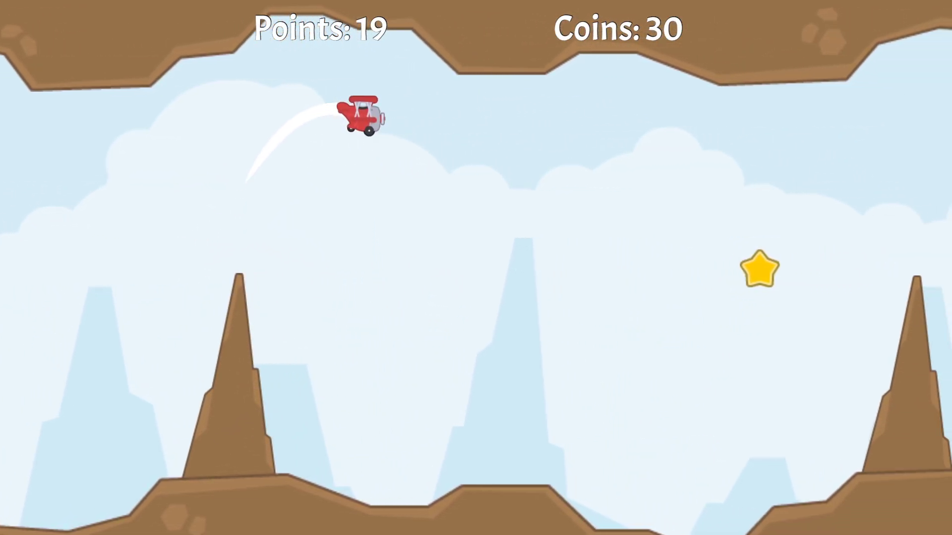
left_click(597, 223)
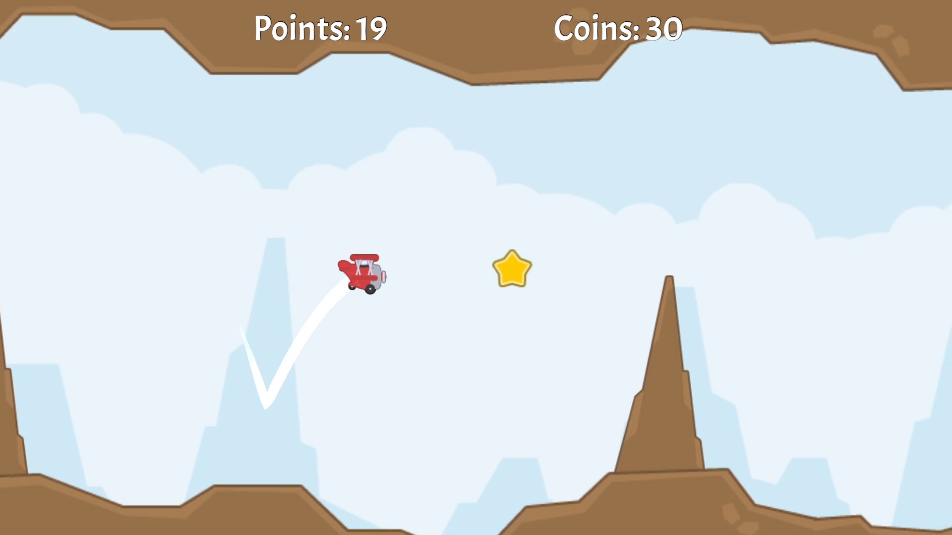
left_click(597, 223)
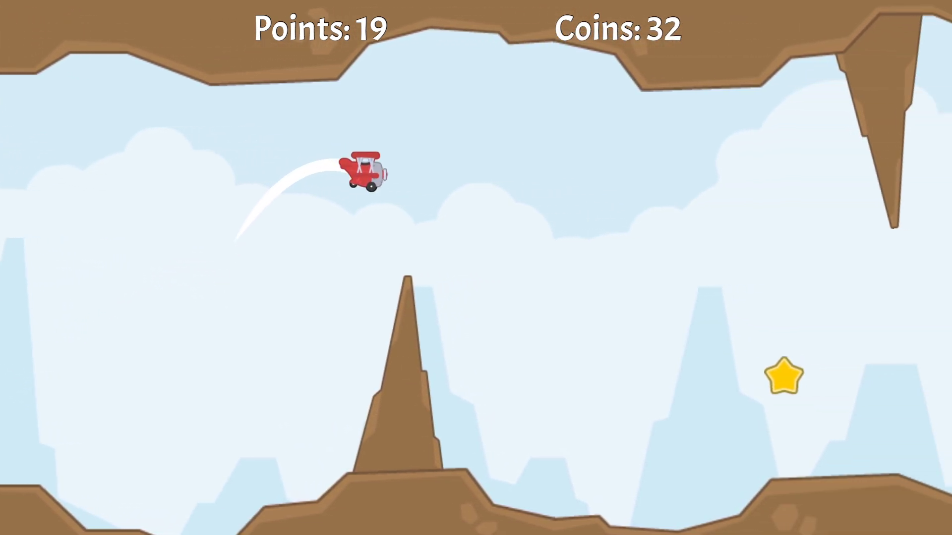
left_click(597, 223)
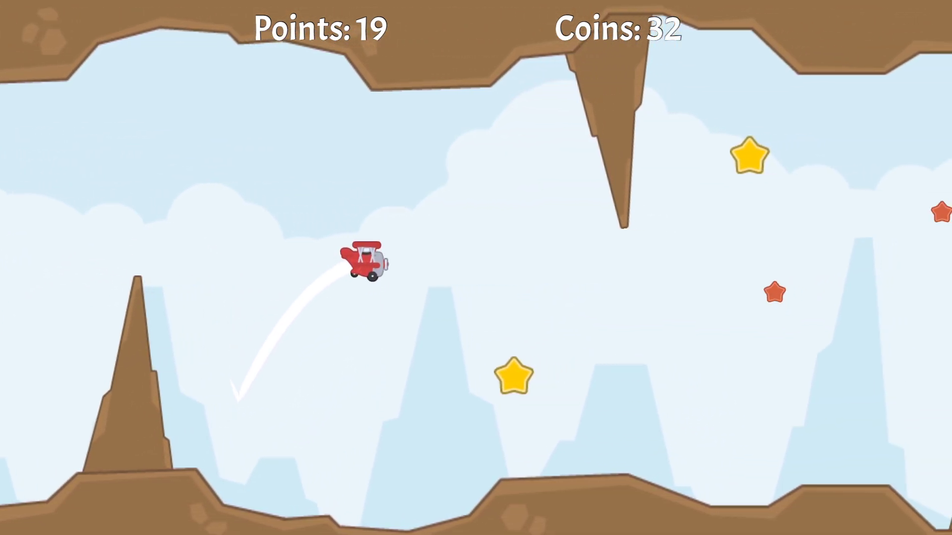
left_click(597, 223)
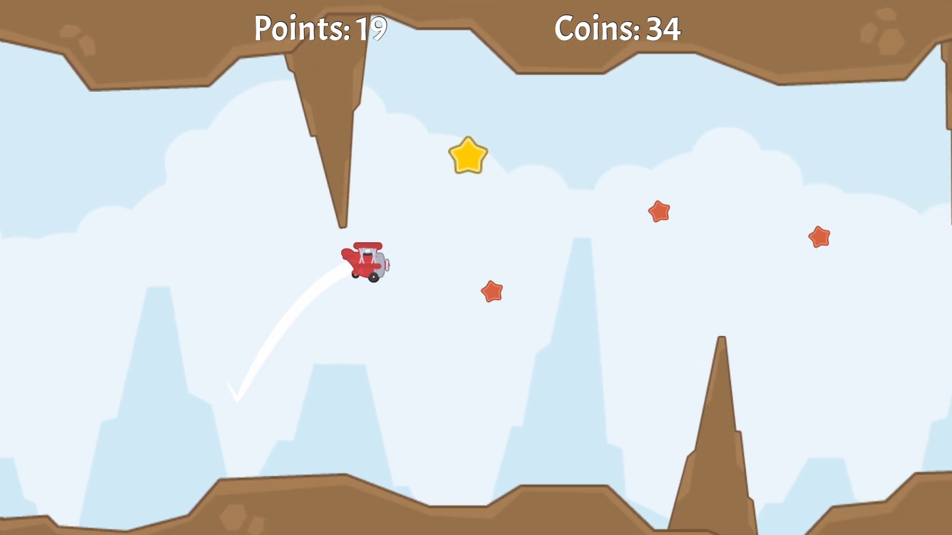
left_click(597, 223)
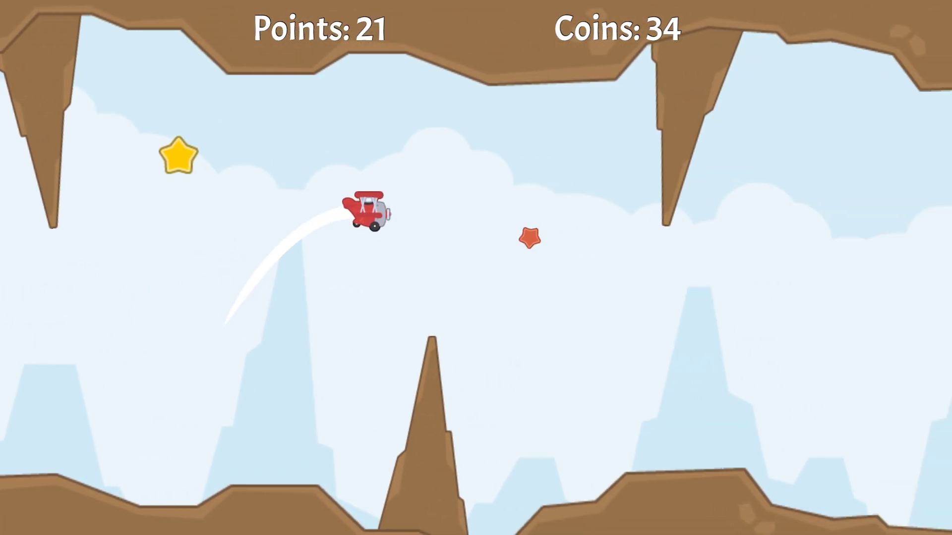